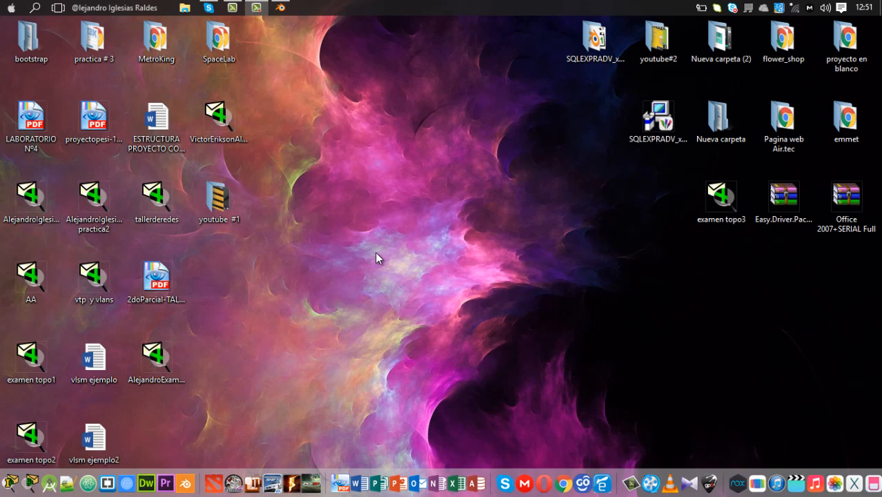
- Switch to Blender and briefly show the 3D view's tool shelf twice, leaving it hidden
{"action": "left_click", "coordinate": [280, 7]}
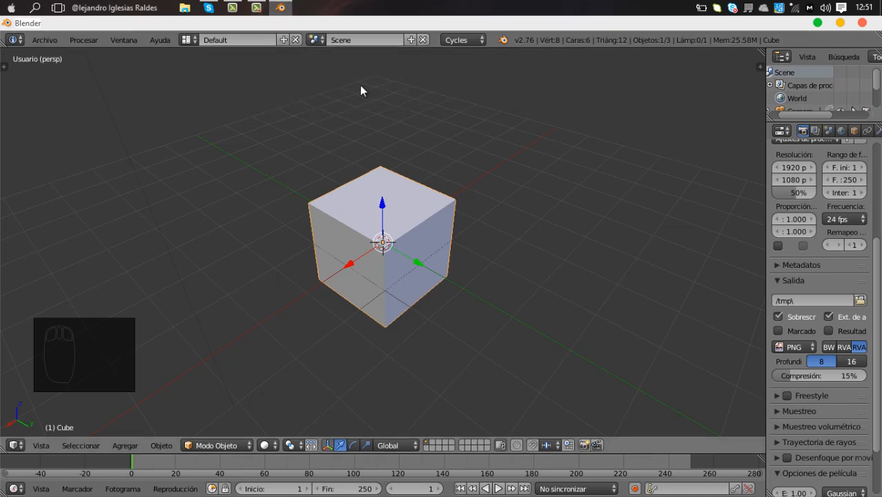
{"action": "key", "text": "t"}
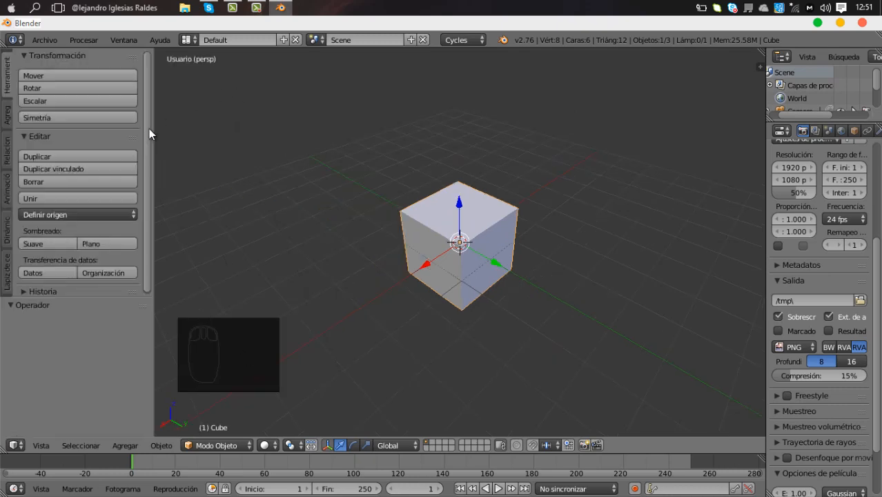
{"action": "key", "text": "t"}
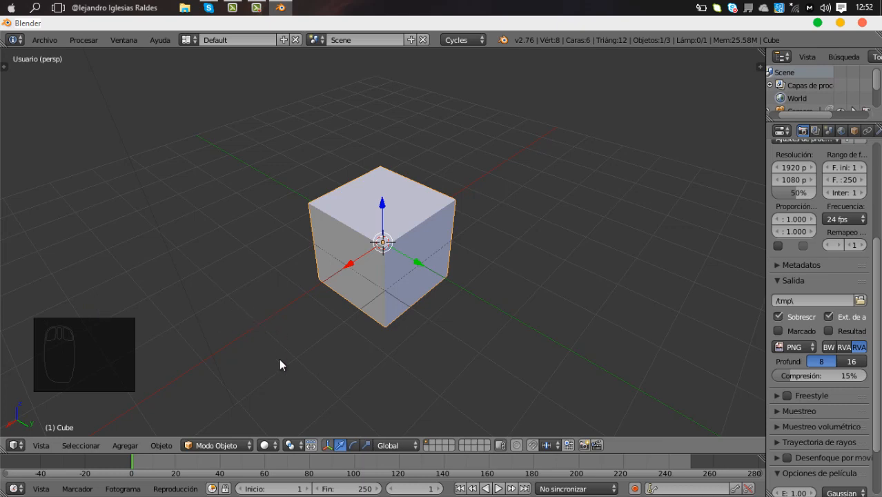
{"action": "key", "text": "t"}
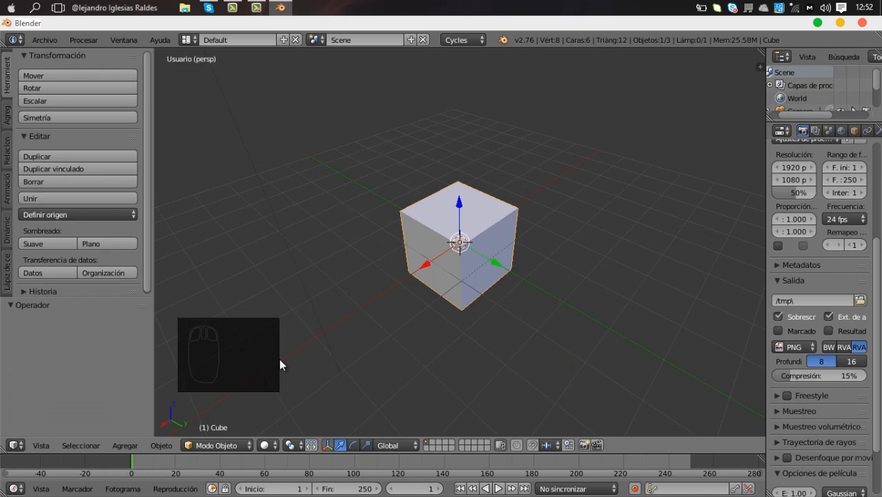
{"action": "key", "text": "t"}
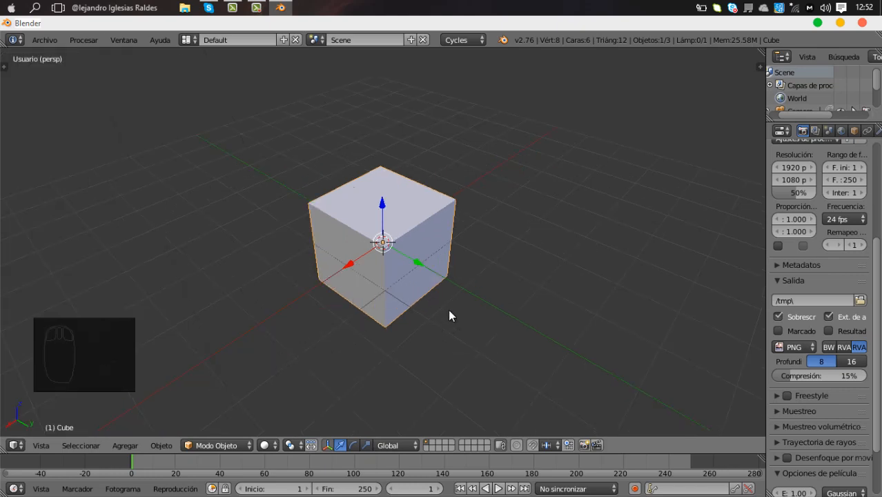
- Review the available editor types for the main area and keep Vista 3D
{"action": "scroll", "coordinate": [488, 314], "scroll_direction": "down", "scroll_amount": 2}
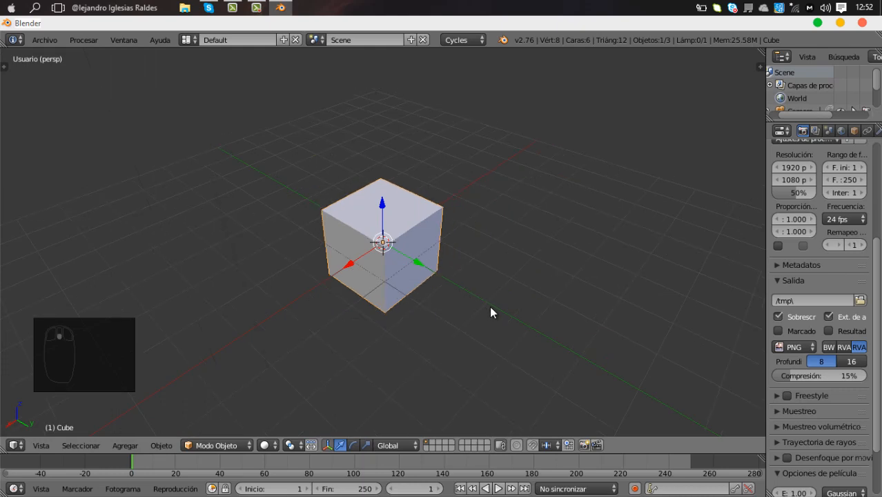
{"action": "scroll", "coordinate": [506, 315], "scroll_direction": "down", "scroll_amount": 2}
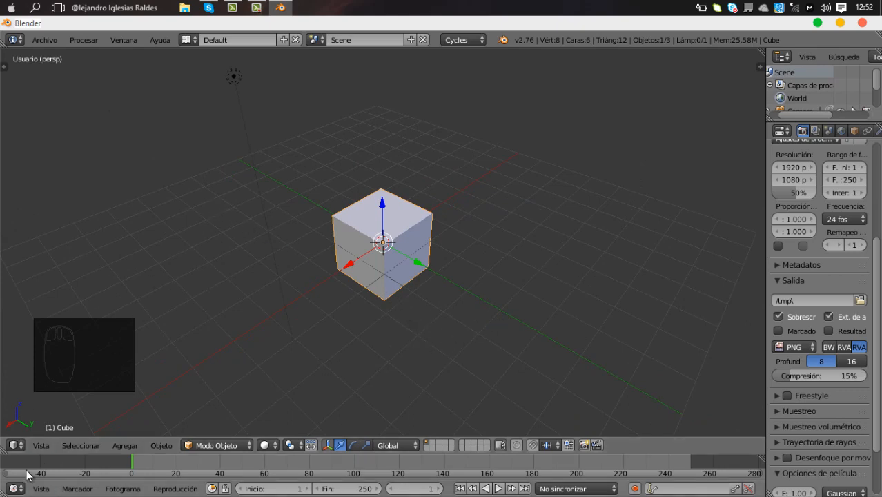
{"action": "left_click", "coordinate": [17, 446]}
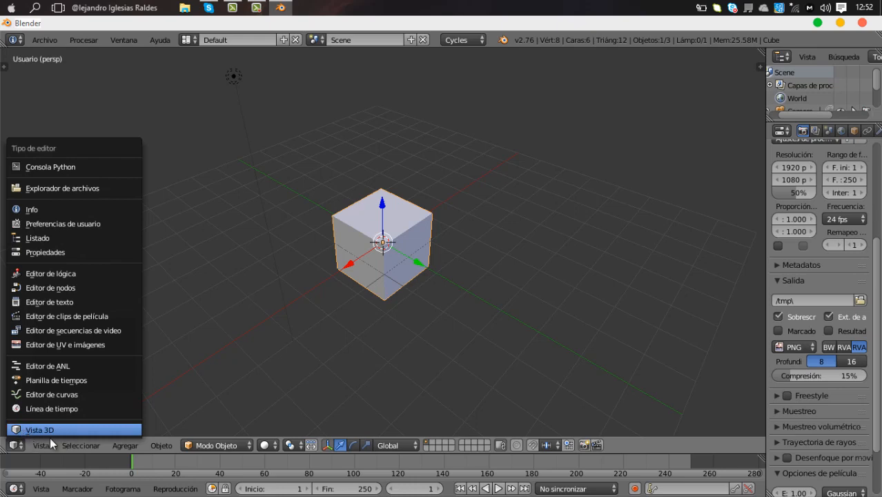
{"action": "left_click", "coordinate": [42, 429]}
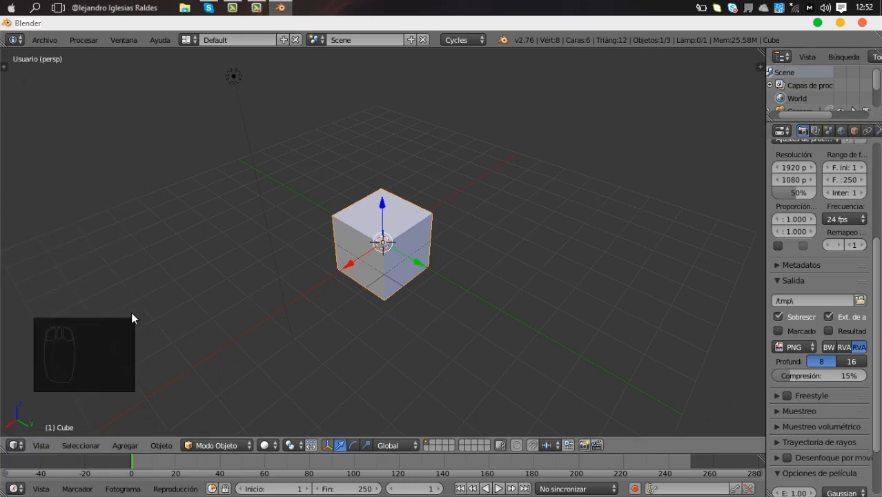
- Examine the cube, lamp and camera in the 3D view from different angles and distances
{"action": "middle_click_drag", "start_coordinate": [132, 313], "coordinate": [294, 313]}
{"action": "scroll", "coordinate": [309, 324], "scroll_direction": "up", "scroll_amount": 1}
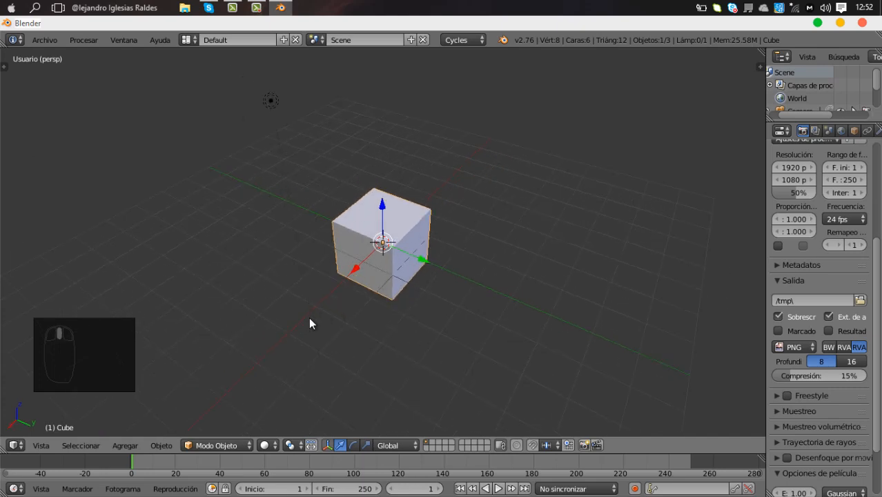
{"action": "scroll", "coordinate": [310, 324], "scroll_direction": "up", "scroll_amount": 1}
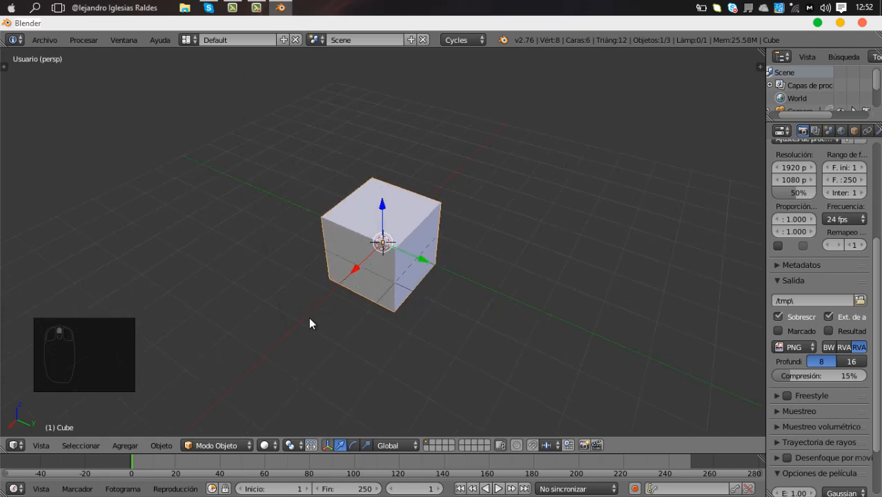
{"action": "scroll", "coordinate": [305, 319], "scroll_direction": "down", "scroll_amount": 2}
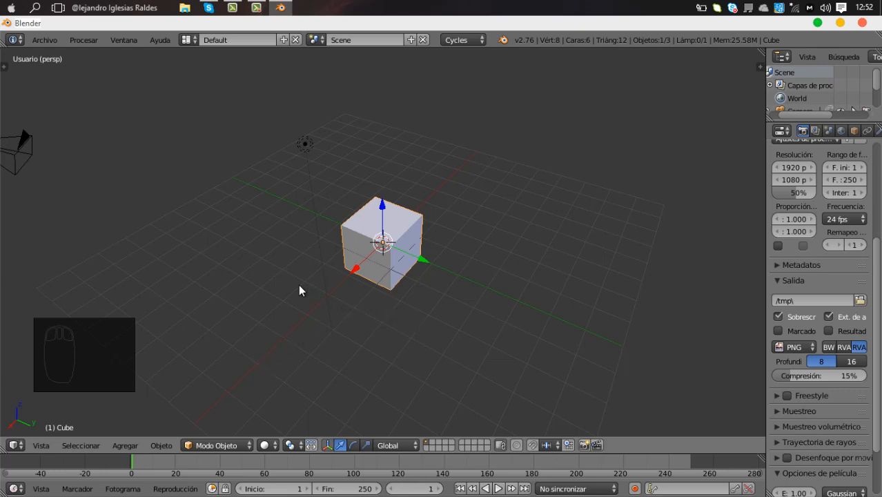
{"action": "scroll", "coordinate": [295, 284], "scroll_direction": "down", "scroll_amount": 1}
{"action": "scroll", "coordinate": [295, 283], "scroll_direction": "up", "scroll_amount": 1}
{"action": "middle_click_drag", "start_coordinate": [261, 252], "coordinate": [230, 240]}
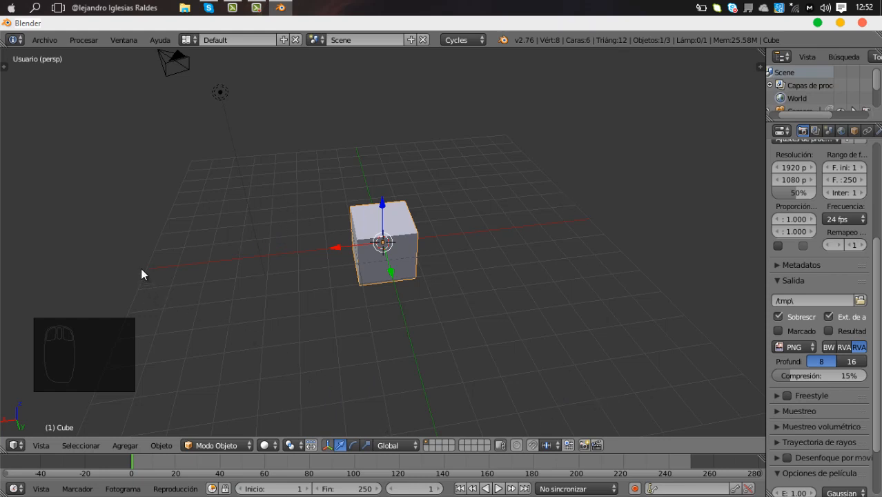
{"action": "scroll", "coordinate": [250, 307], "scroll_direction": "down", "scroll_amount": 2}
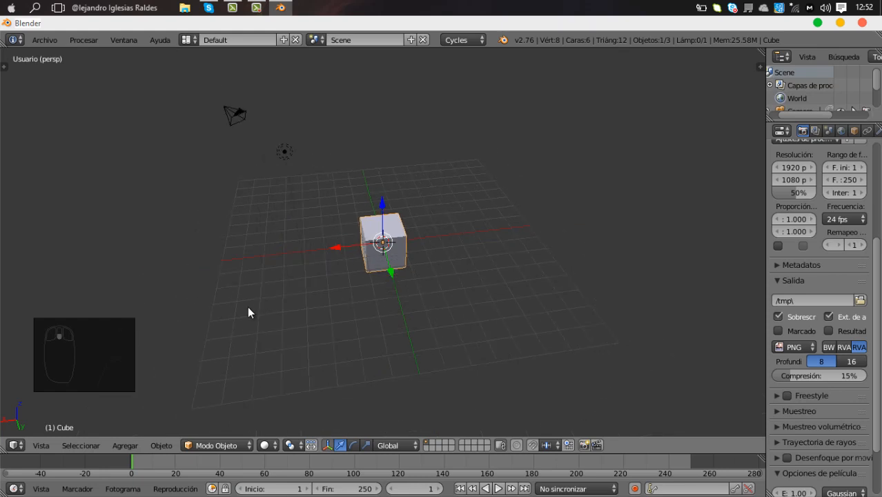
{"action": "scroll", "coordinate": [250, 314], "scroll_direction": "up", "scroll_amount": 3}
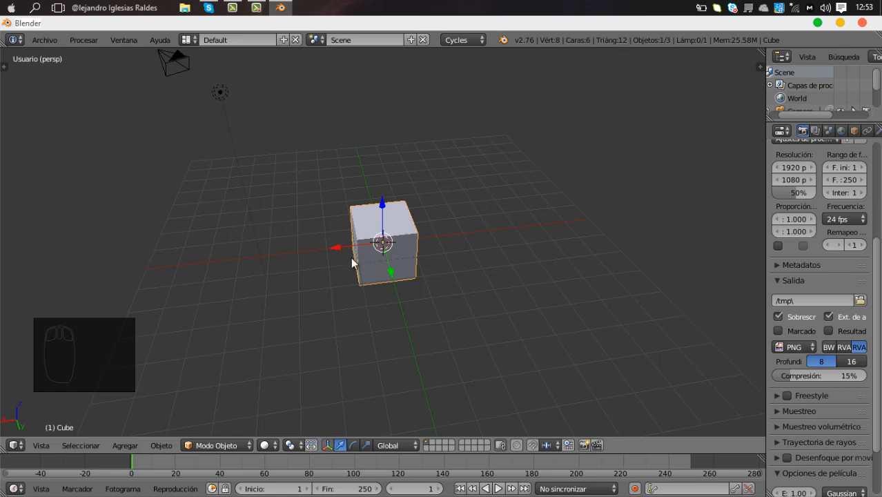
- Try moving the cube along the X, Y and Z axes one at a time, undoing each move
{"action": "left_click_drag", "start_coordinate": [323, 250], "coordinate": [228, 286]}
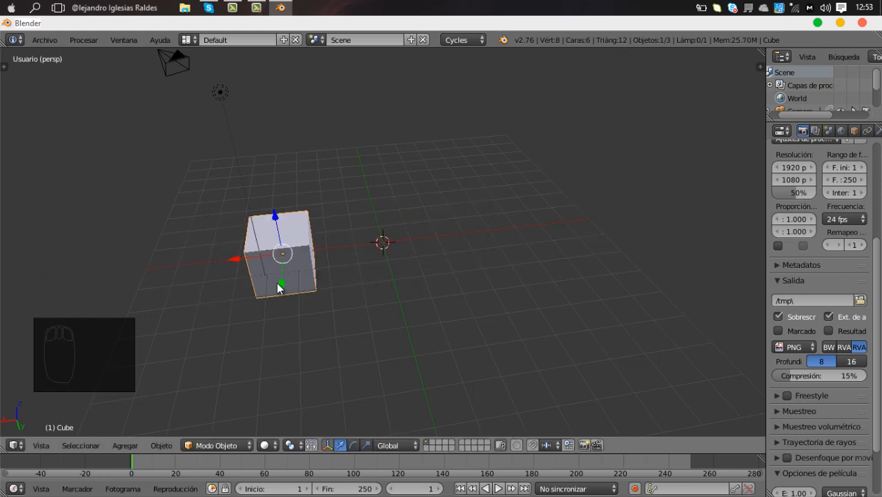
{"action": "key", "text": "ctrl+z"}
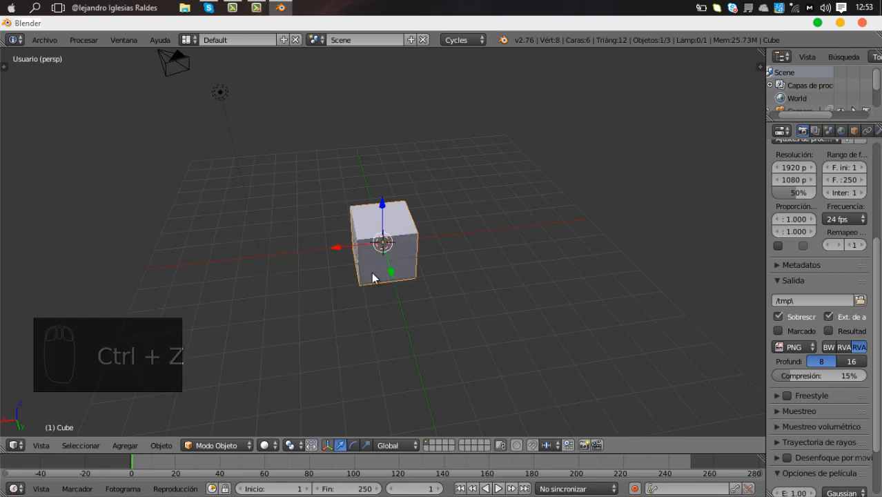
{"action": "left_click_drag", "start_coordinate": [379, 277], "coordinate": [400, 305]}
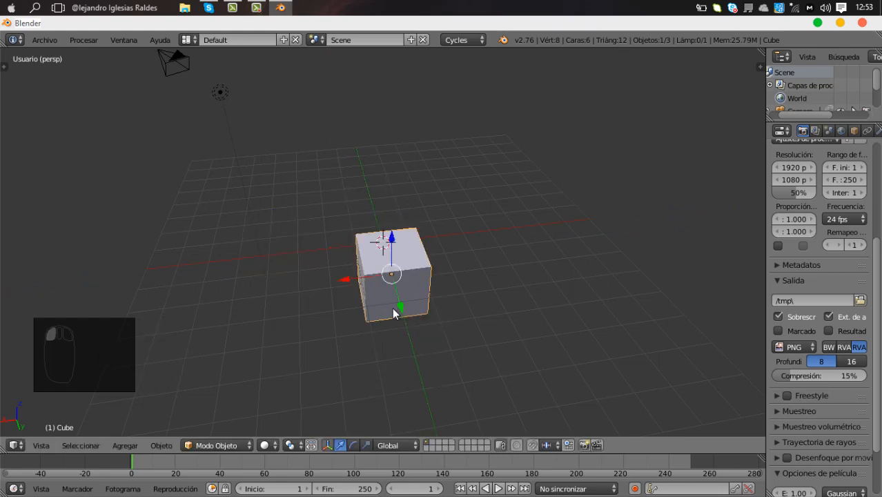
{"action": "key", "text": "ctrl+z"}
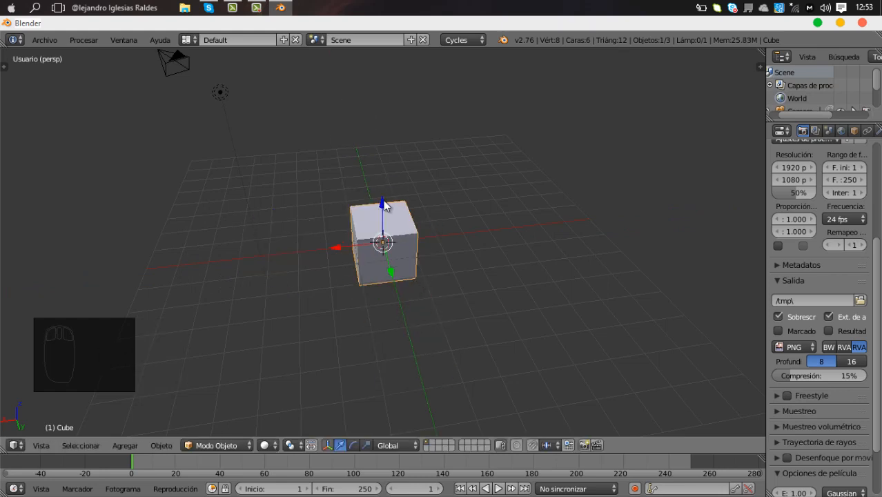
{"action": "left_click_drag", "start_coordinate": [383, 205], "coordinate": [441, 154]}
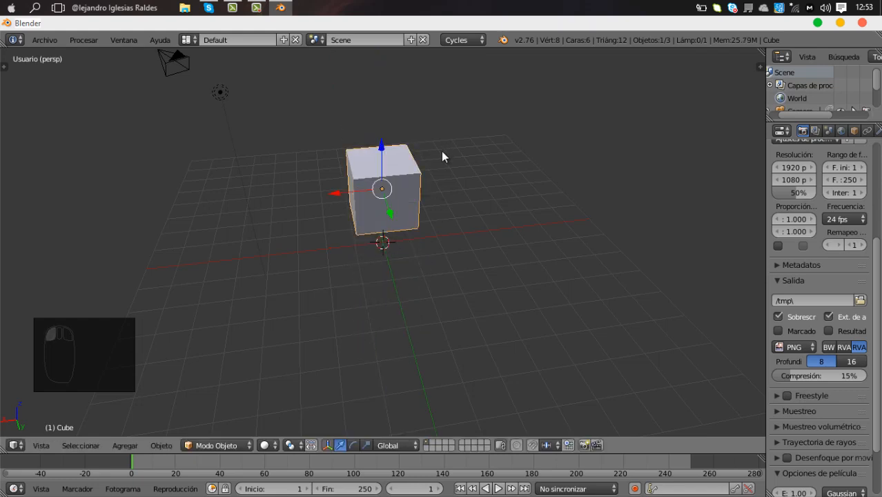
{"action": "key", "text": "ctrl+z"}
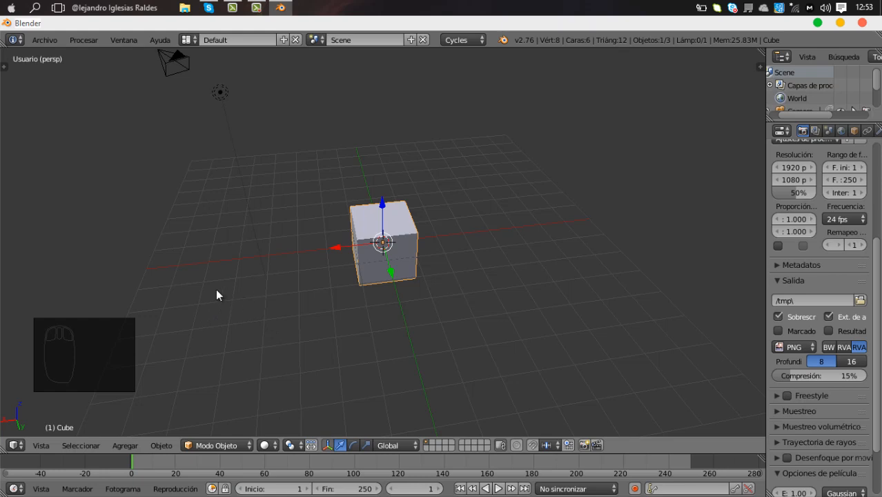
- Widen the outliner and properties column, and make the outliner tall enough to list every scene object
{"action": "middle_click_drag", "start_coordinate": [260, 312], "coordinate": [125, 308]}
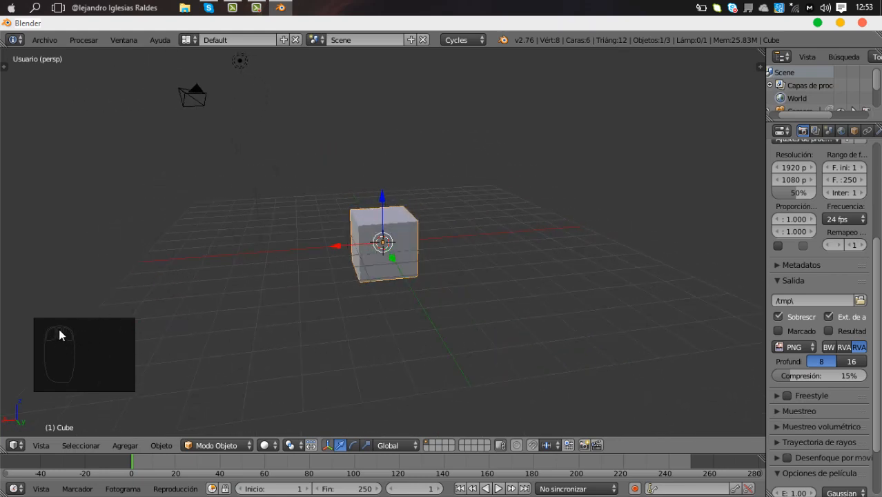
{"action": "middle_click_drag", "start_coordinate": [244, 330], "coordinate": [395, 347]}
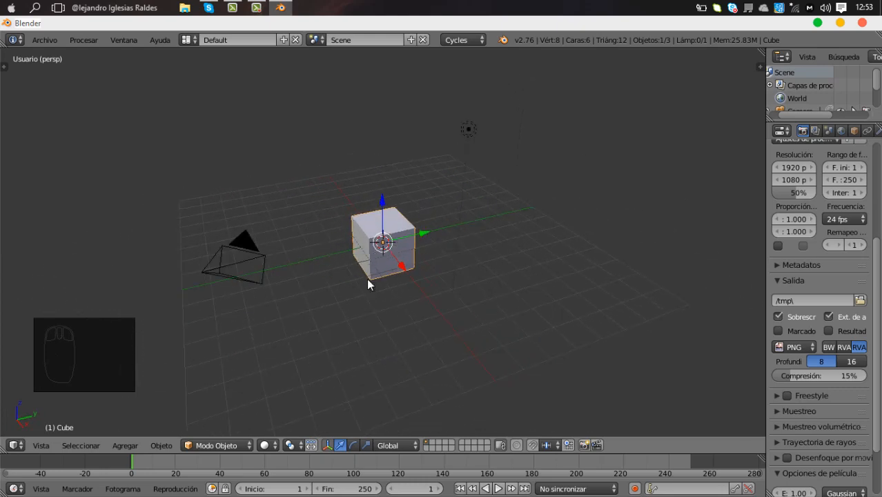
{"action": "scroll", "coordinate": [376, 287], "scroll_direction": "down", "scroll_amount": 2}
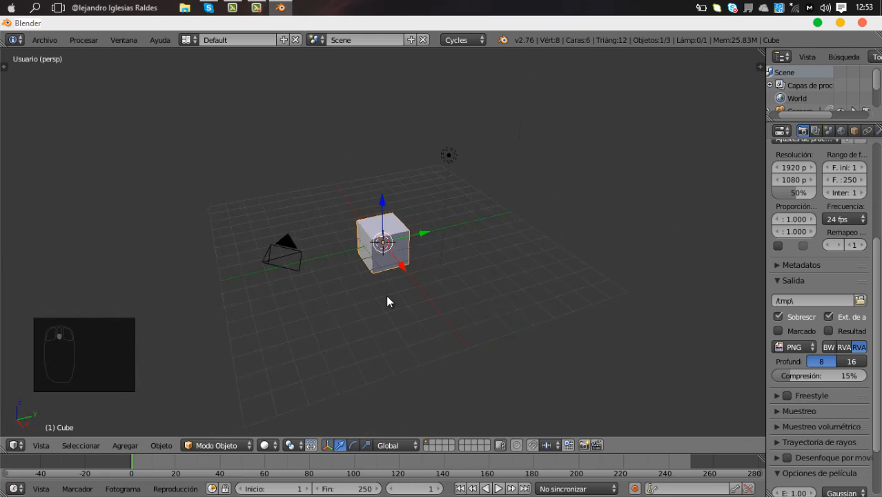
{"action": "left_click", "coordinate": [766, 143]}
{"action": "left_click_drag", "start_coordinate": [766, 143], "coordinate": [652, 141]}
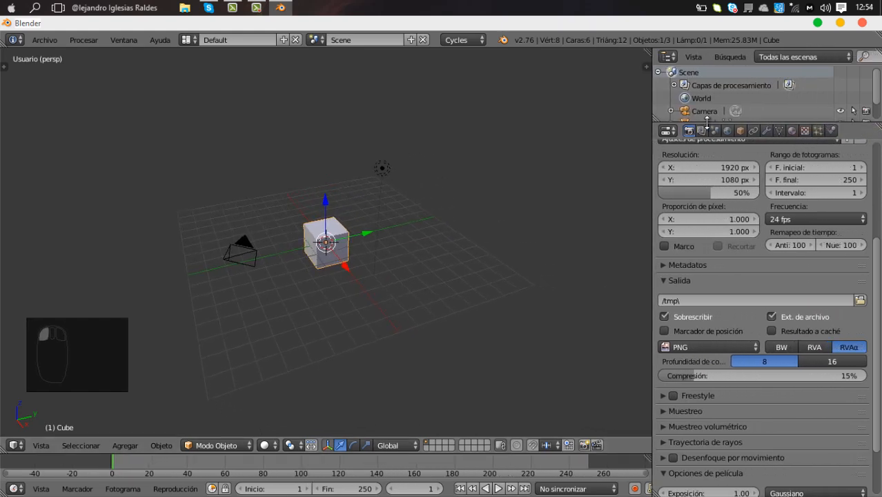
{"action": "left_click_drag", "start_coordinate": [705, 122], "coordinate": [742, 370]}
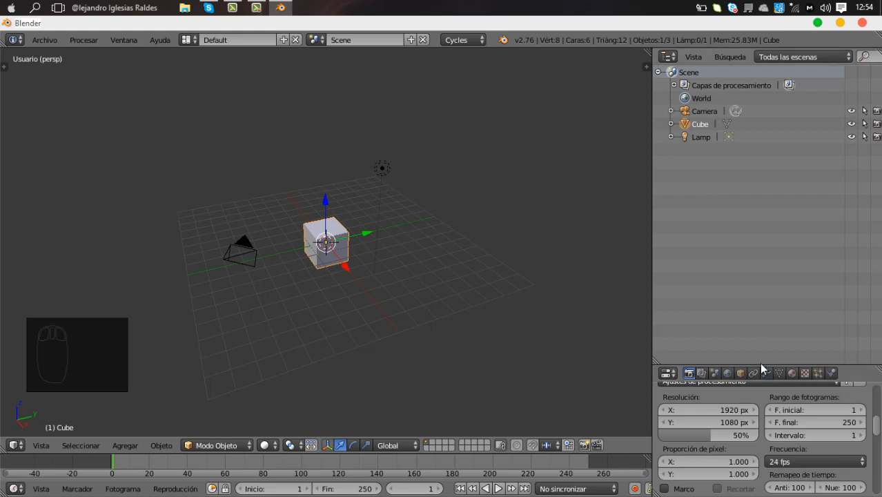
{"action": "left_click_drag", "start_coordinate": [764, 366], "coordinate": [740, 263]}
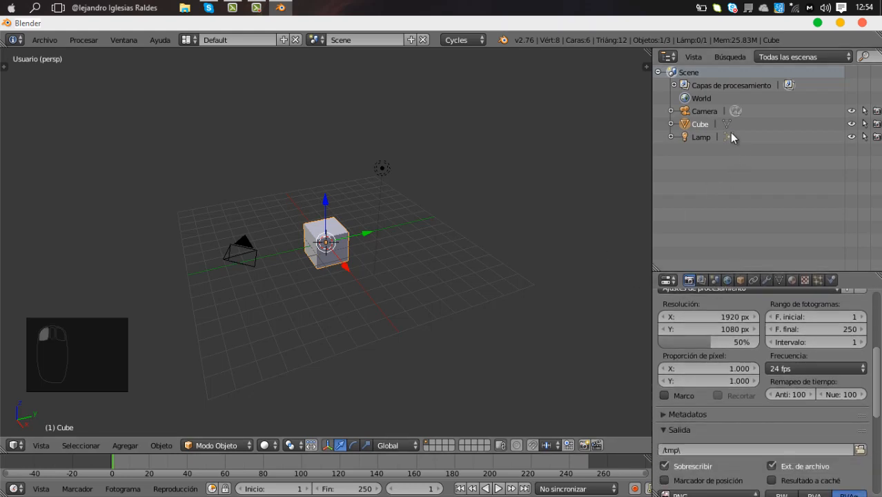
- Select the Camera, Cube and Lamp one after another in the outliner, ending with the Cube selected
{"action": "left_click", "coordinate": [705, 111]}
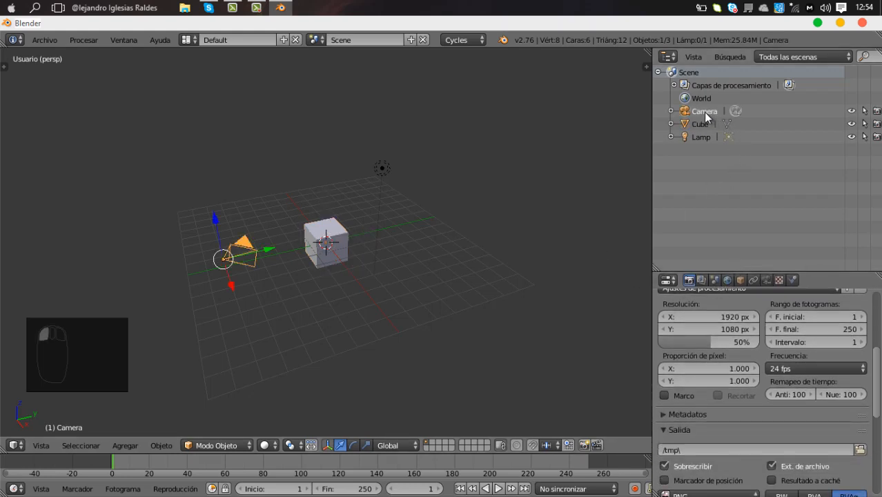
{"action": "left_click", "coordinate": [700, 125]}
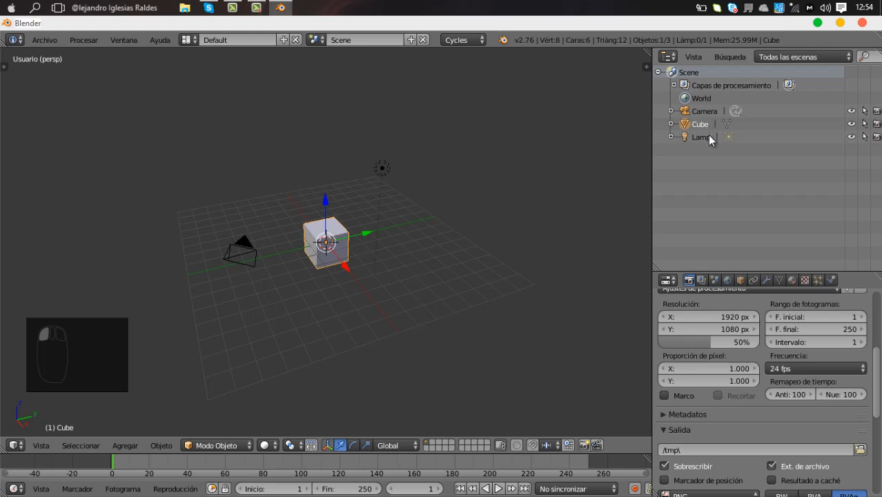
{"action": "left_click", "coordinate": [709, 138]}
{"action": "left_click", "coordinate": [700, 125]}
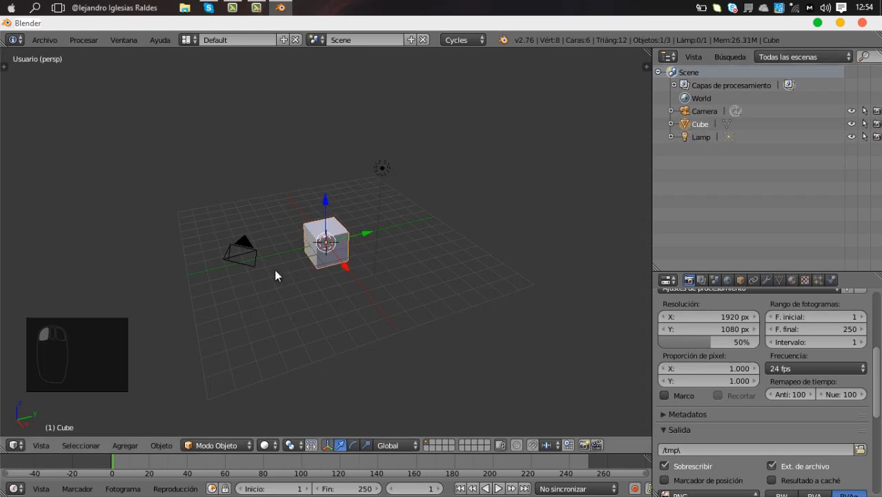
- Select the camera, cube and lamp in turn directly in the 3D view, ending with the cube selected
{"action": "scroll", "coordinate": [235, 298], "scroll_direction": "up", "scroll_amount": 1}
{"action": "scroll", "coordinate": [238, 301], "scroll_direction": "up", "scroll_amount": 1}
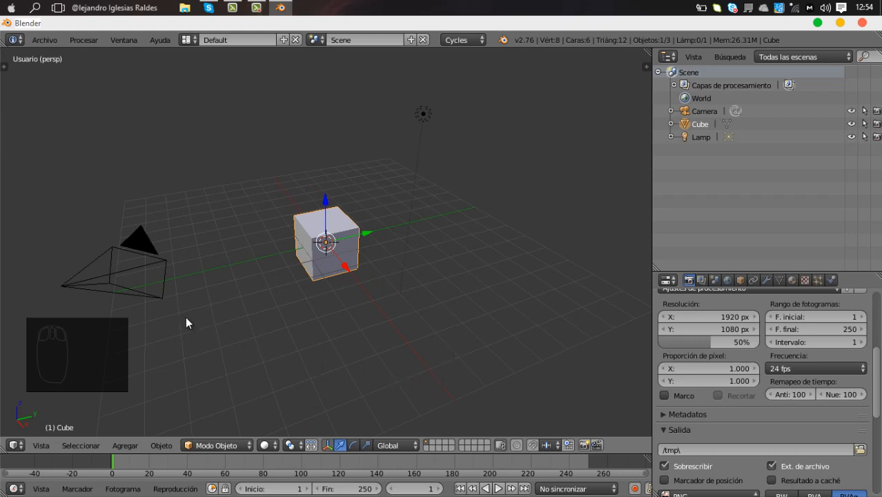
{"action": "right_click", "coordinate": [126, 271]}
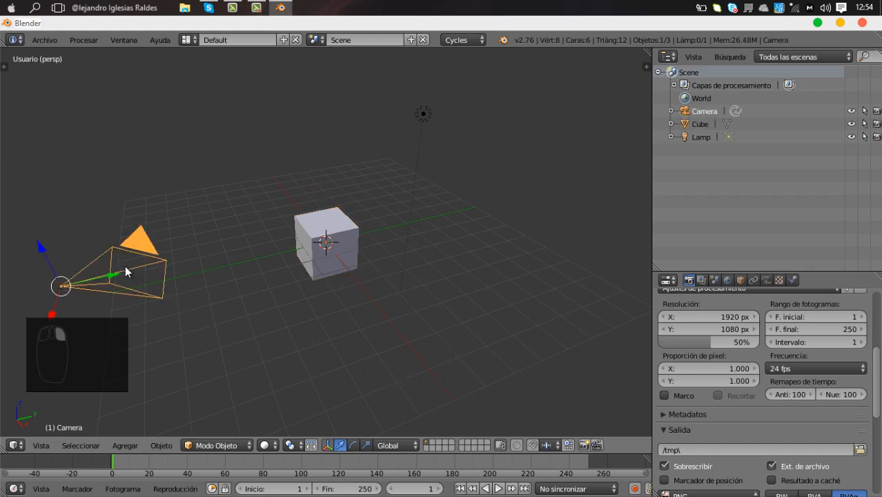
{"action": "right_click", "coordinate": [322, 235]}
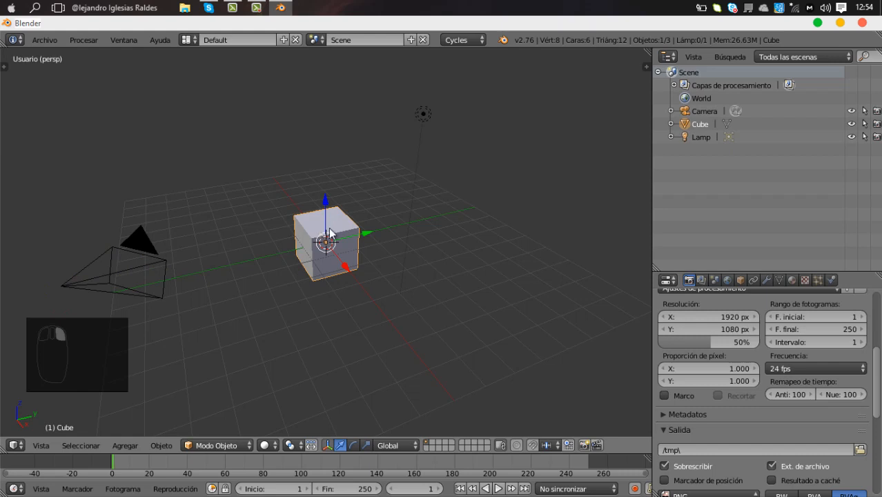
{"action": "right_click", "coordinate": [424, 114]}
{"action": "right_click", "coordinate": [347, 222]}
{"action": "right_click", "coordinate": [131, 261]}
{"action": "right_click", "coordinate": [341, 254]}
{"action": "scroll", "coordinate": [331, 365], "scroll_direction": "up", "scroll_amount": 10}
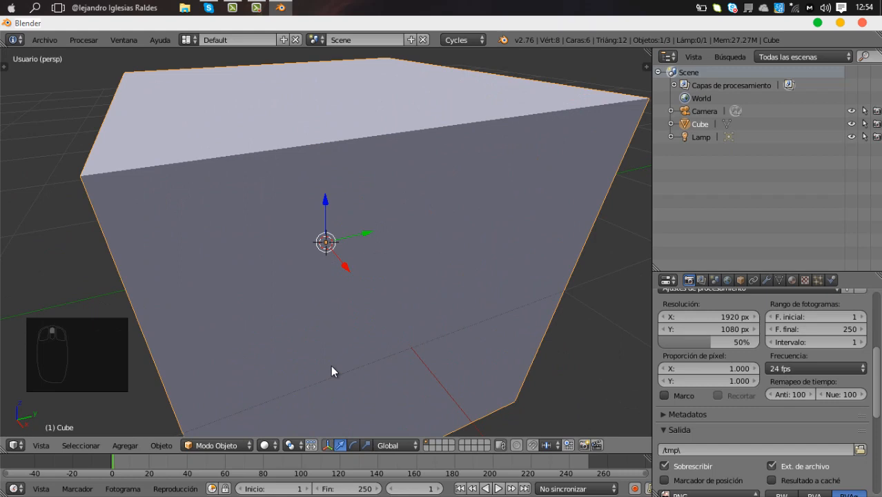
{"action": "scroll", "coordinate": [331, 366], "scroll_direction": "down", "scroll_amount": 10}
{"action": "scroll", "coordinate": [330, 376], "scroll_direction": "up", "scroll_amount": 6}
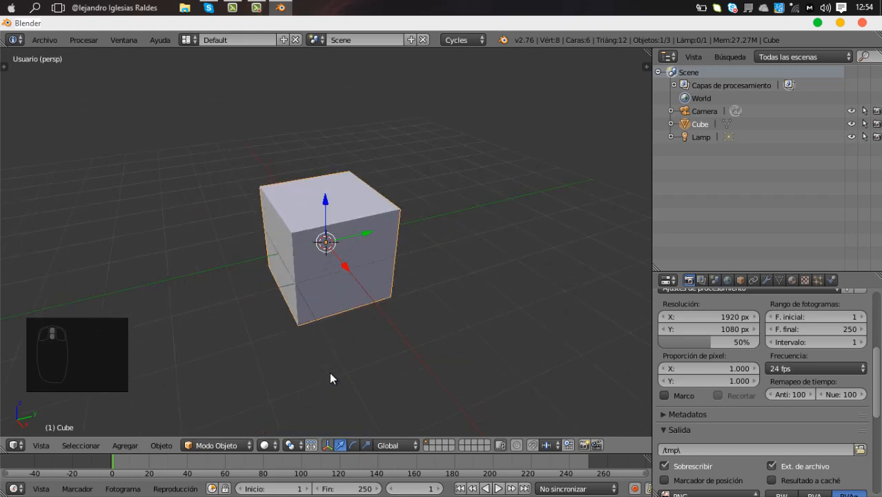
- Zoom out and in on the scene and orbit around the cube to examine it from several angles
{"action": "scroll", "coordinate": [331, 376], "scroll_direction": "down", "scroll_amount": 2}
{"action": "scroll", "coordinate": [254, 323], "scroll_direction": "down", "scroll_amount": 6}
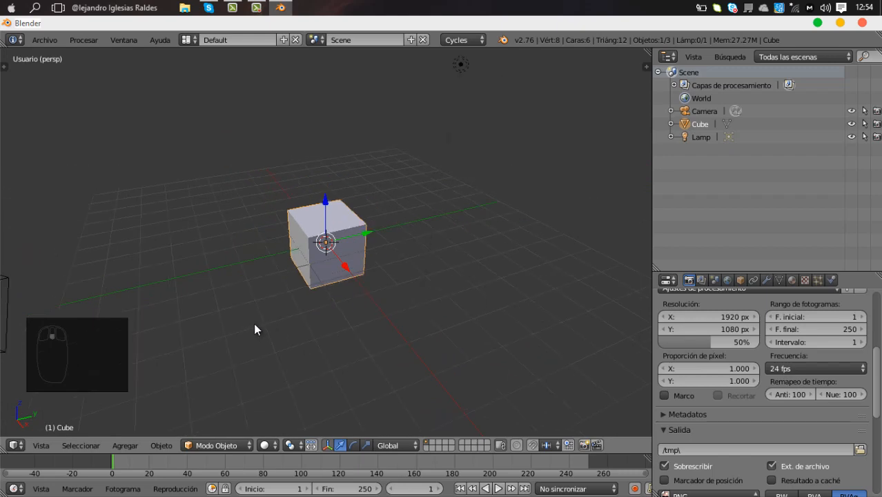
{"action": "scroll", "coordinate": [248, 304], "scroll_direction": "up", "scroll_amount": 1}
{"action": "middle_click_drag", "start_coordinate": [249, 302], "coordinate": [258, 288]}
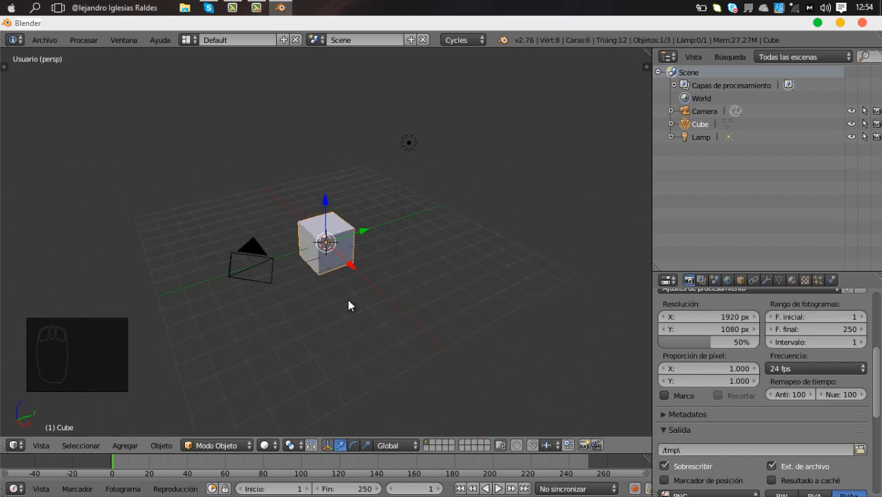
{"action": "middle_click_drag", "start_coordinate": [347, 304], "coordinate": [267, 305]}
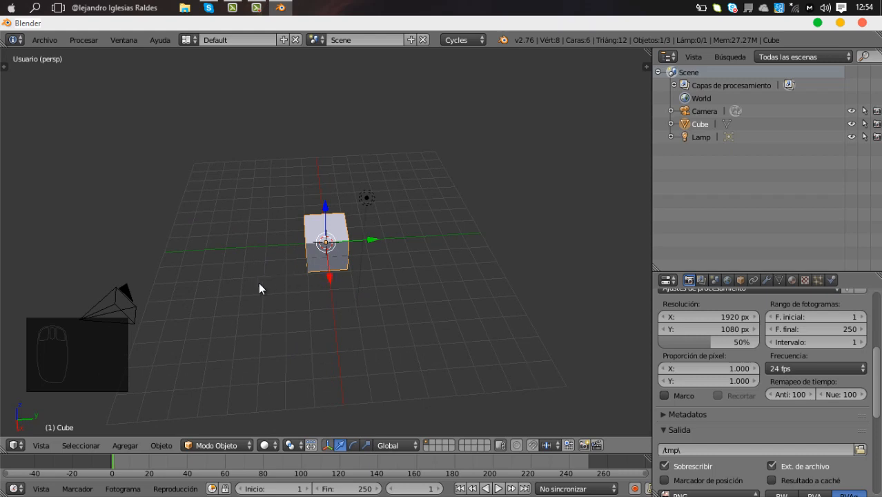
{"action": "middle_click_drag", "start_coordinate": [258, 283], "coordinate": [281, 251]}
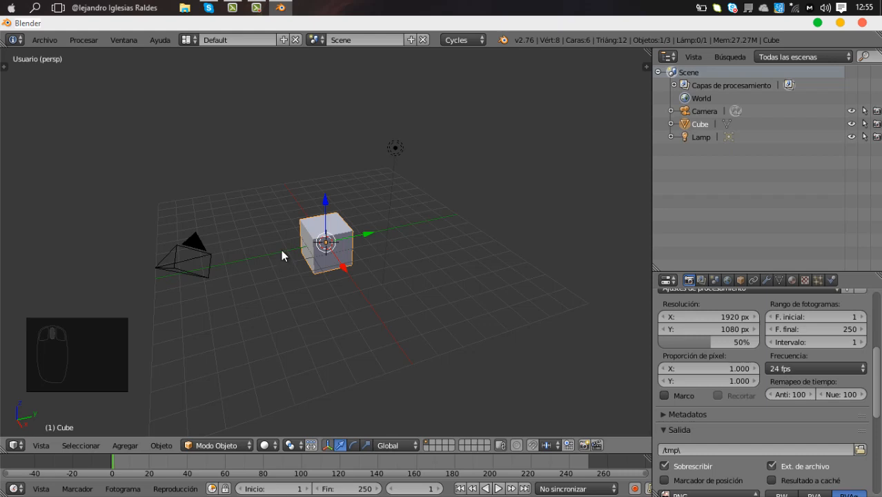
{"action": "scroll", "coordinate": [283, 336], "scroll_direction": "up", "scroll_amount": 3}
{"action": "scroll", "coordinate": [286, 340], "scroll_direction": "up", "scroll_amount": 2}
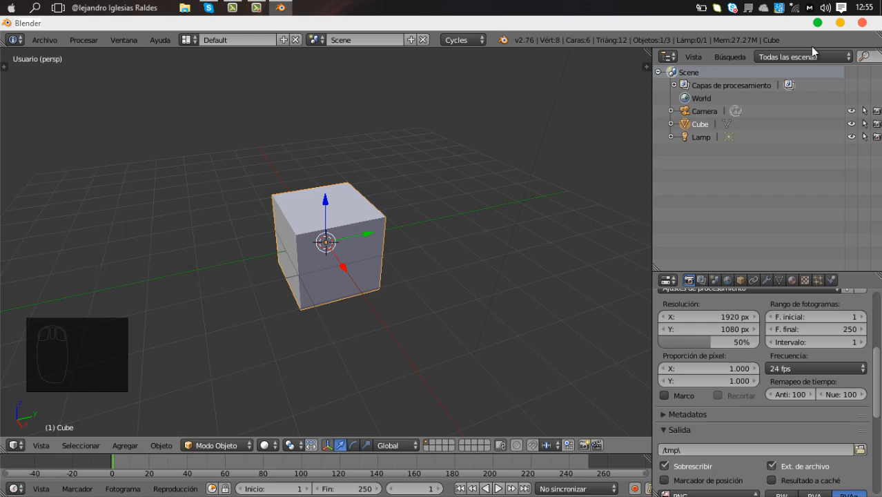
{"action": "middle_click_drag", "start_coordinate": [140, 260], "coordinate": [268, 283]}
{"action": "middle_click_drag", "start_coordinate": [335, 290], "coordinate": [366, 319]}
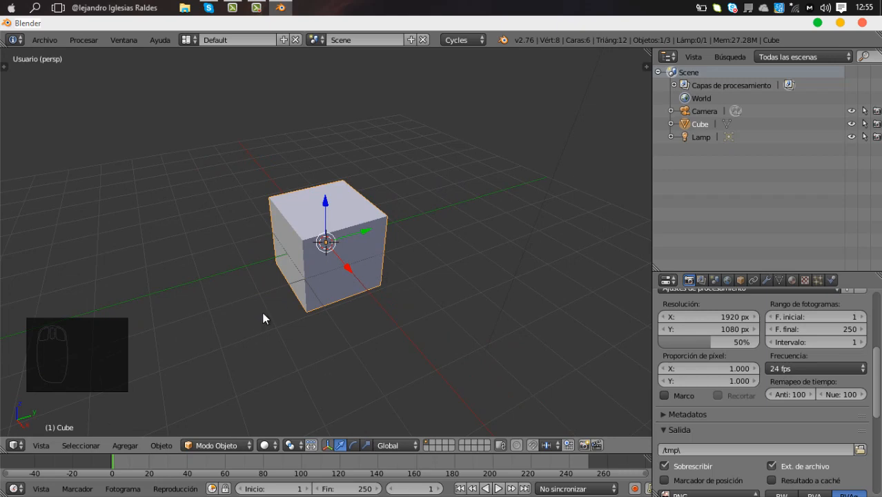
{"action": "middle_click_drag", "start_coordinate": [263, 315], "coordinate": [433, 302]}
{"action": "mouse_move", "coordinate": [282, 293]}
{"action": "middle_mouse_down"}
{"action": "mouse_move", "coordinate": [400, 288]}
{"action": "mouse_move", "coordinate": [498, 270]}
{"action": "mouse_move", "coordinate": [289, 266]}
{"action": "mouse_move", "coordinate": [374, 290]}
{"action": "mouse_move", "coordinate": [286, 299]}
{"action": "middle_mouse_up"}
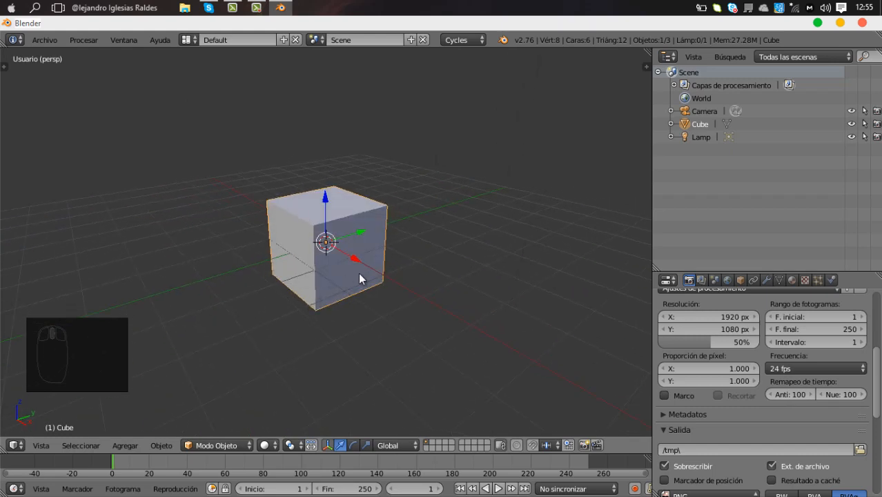
{"action": "middle_click_drag", "start_coordinate": [180, 231], "coordinate": [244, 242]}
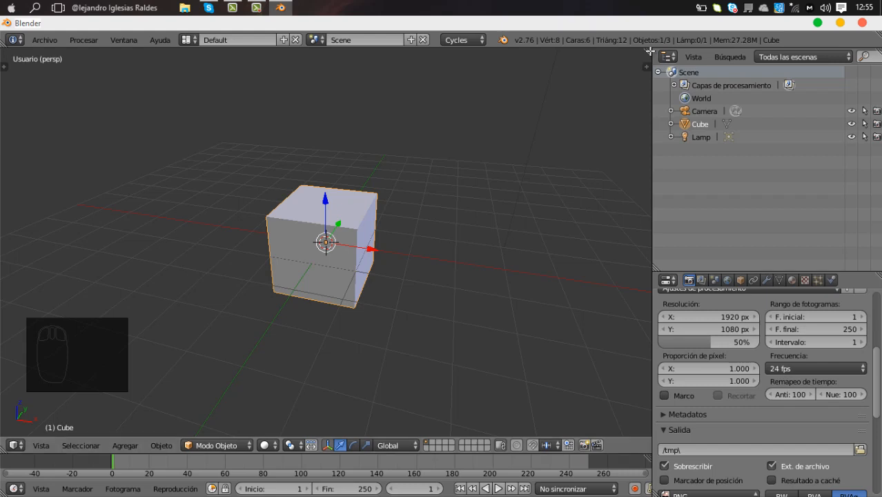
- Split the 3D view vertically in half, and divide one half horizontally into two stacked views
{"action": "left_click_drag", "start_coordinate": [650, 50], "coordinate": [322, 155]}
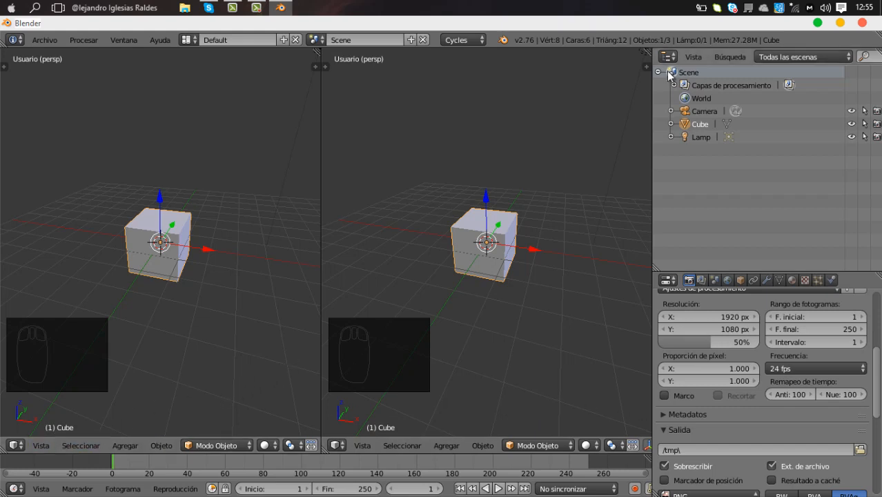
{"action": "left_click_drag", "start_coordinate": [651, 50], "coordinate": [610, 257]}
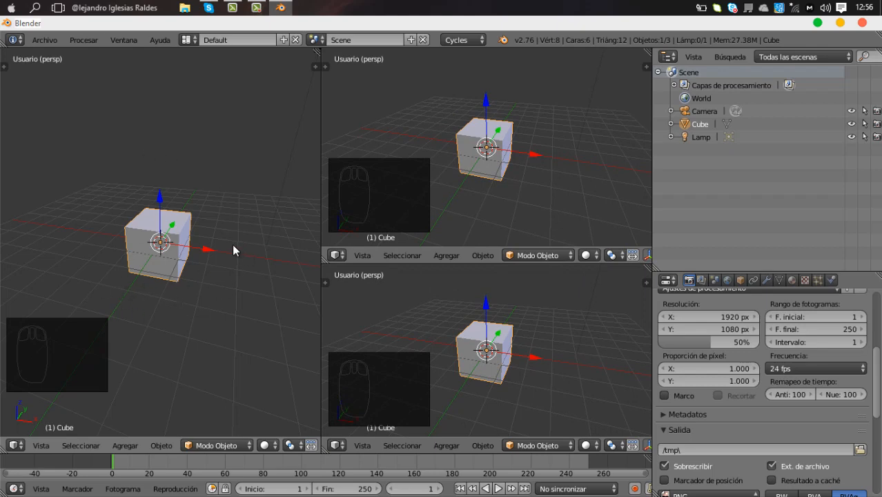
- Switch the tall 3D view through the left, right, back and top preset views in turn
{"action": "scroll", "coordinate": [155, 371], "scroll_direction": "up", "scroll_amount": 3}
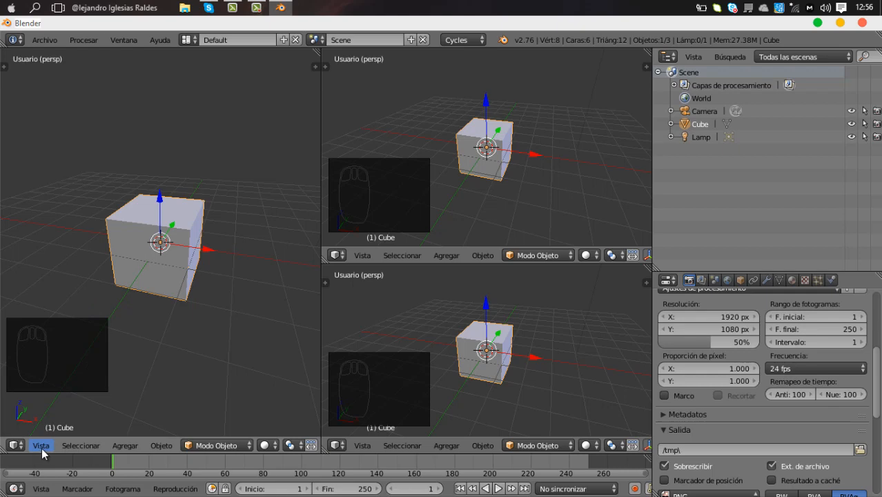
{"action": "left_click", "coordinate": [42, 446]}
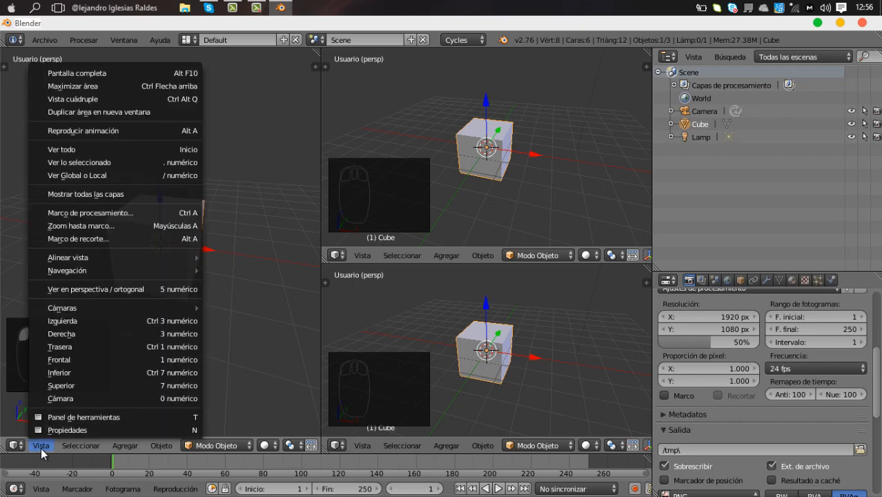
{"action": "left_click", "coordinate": [113, 322]}
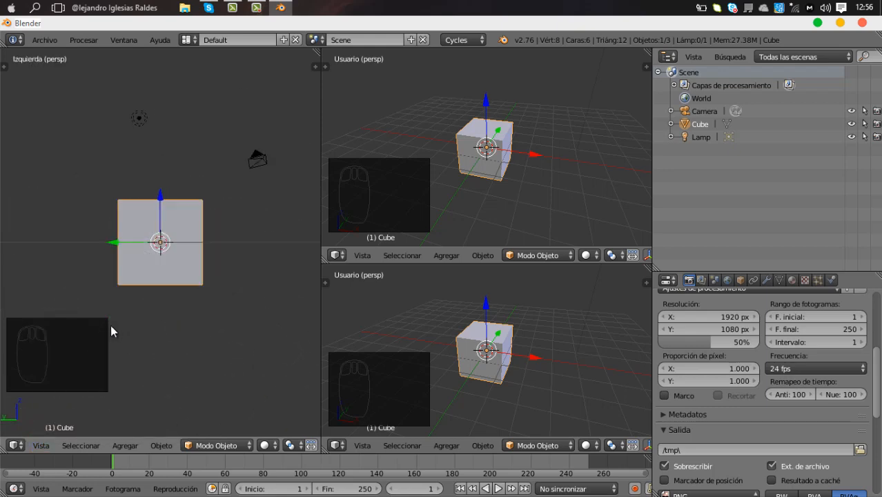
{"action": "left_click", "coordinate": [43, 446]}
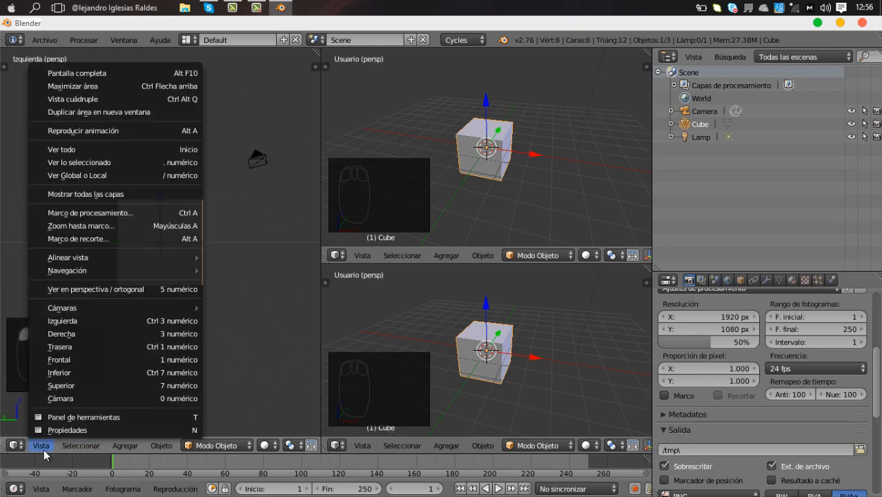
{"action": "left_click", "coordinate": [64, 336]}
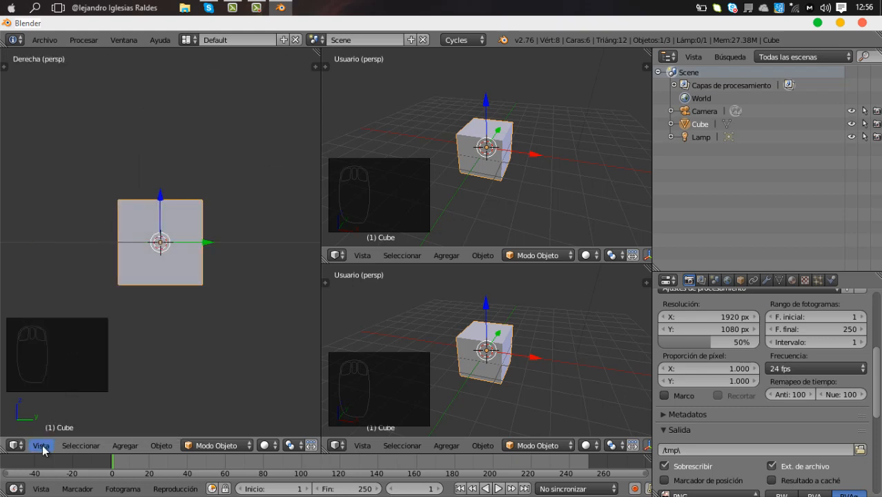
{"action": "left_click", "coordinate": [42, 445]}
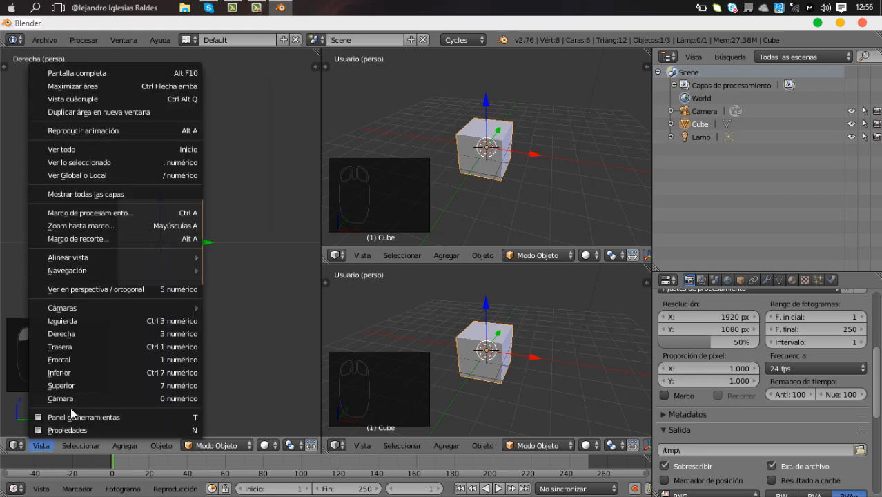
{"action": "left_click", "coordinate": [58, 347]}
{"action": "left_click", "coordinate": [41, 446]}
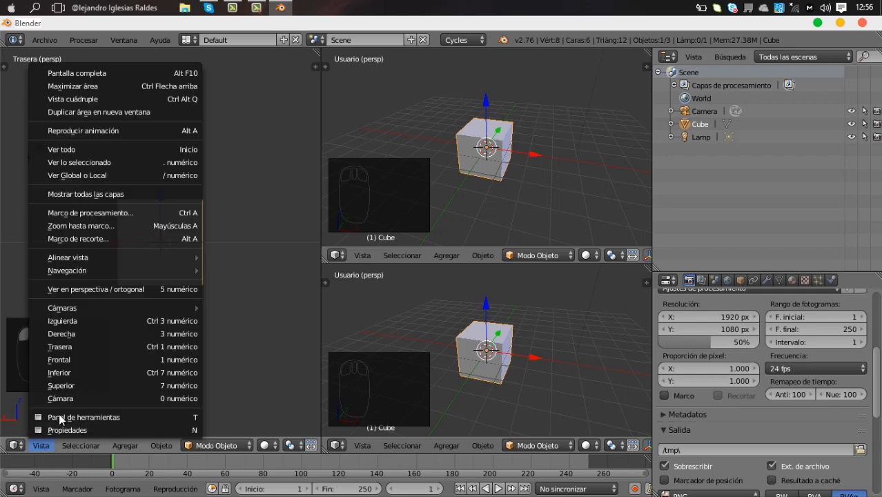
{"action": "left_click", "coordinate": [84, 385]}
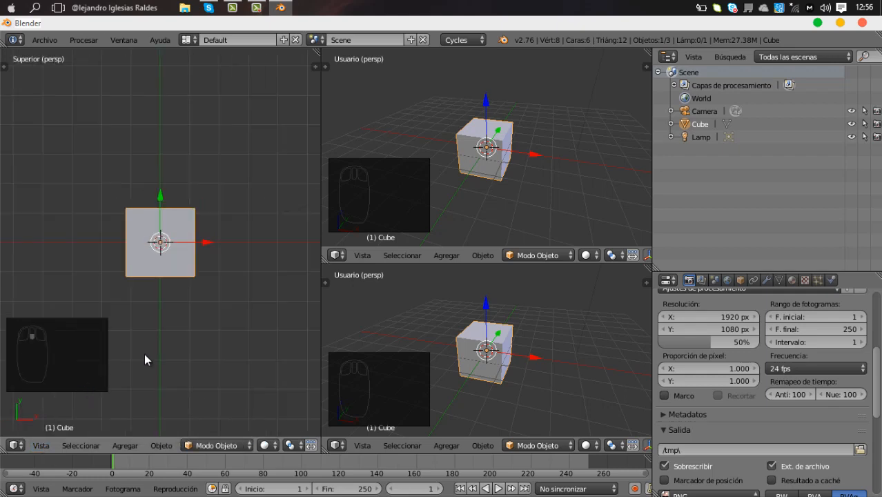
- Orbit the tall 3D view to an oblique angle and set it back to the top view
{"action": "scroll", "coordinate": [180, 332], "scroll_direction": "down", "scroll_amount": 1}
{"action": "mouse_move", "coordinate": [224, 284]}
{"action": "middle_mouse_down"}
{"action": "mouse_move", "coordinate": [165, 230]}
{"action": "mouse_move", "coordinate": [171, 222]}
{"action": "mouse_move", "coordinate": [209, 259]}
{"action": "mouse_move", "coordinate": [174, 236]}
{"action": "mouse_move", "coordinate": [229, 267]}
{"action": "middle_mouse_up"}
{"action": "left_click", "coordinate": [41, 445]}
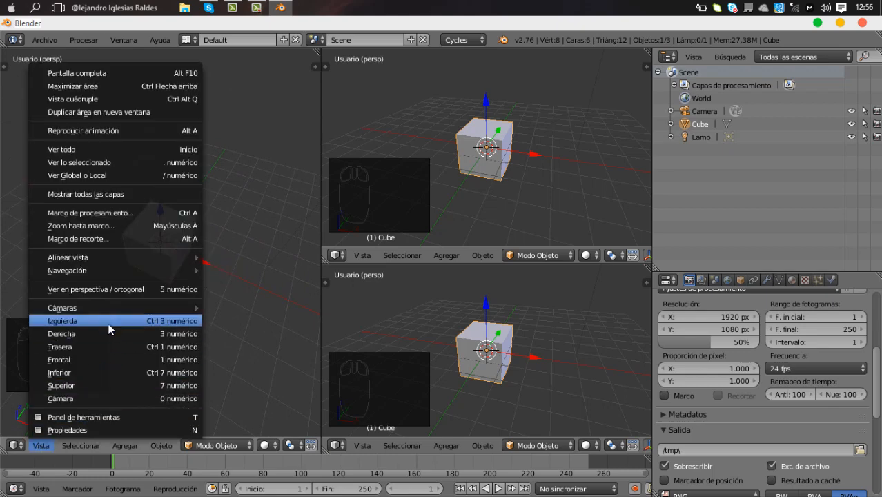
{"action": "left_click", "coordinate": [43, 447]}
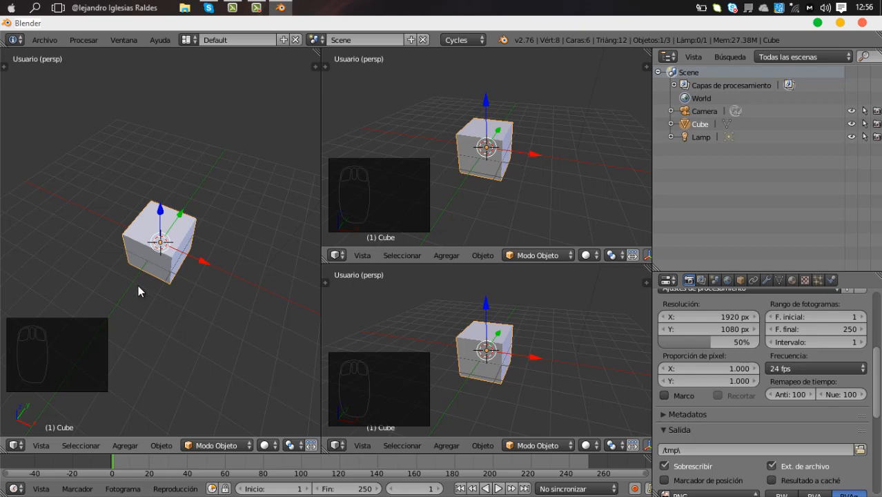
{"action": "middle_click_drag", "start_coordinate": [137, 287], "coordinate": [120, 297]}
{"action": "key", "text": "KP_7"}
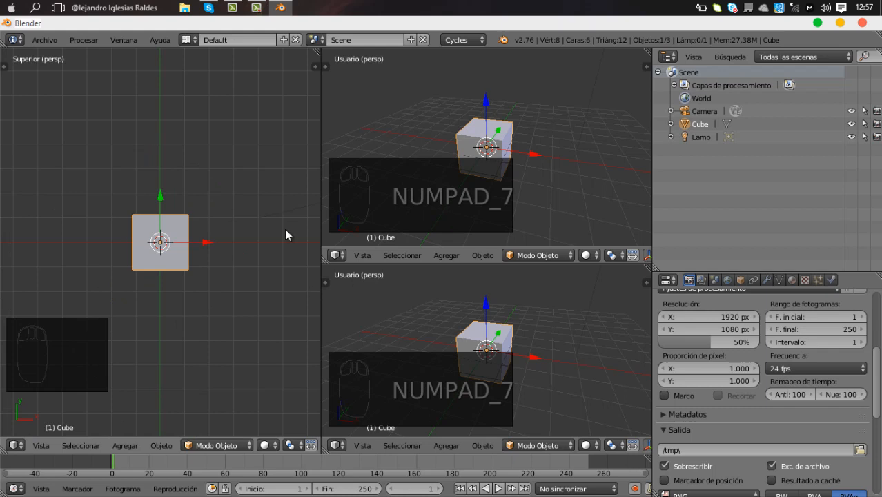
{"action": "scroll", "coordinate": [181, 281], "scroll_direction": "up", "scroll_amount": 4}
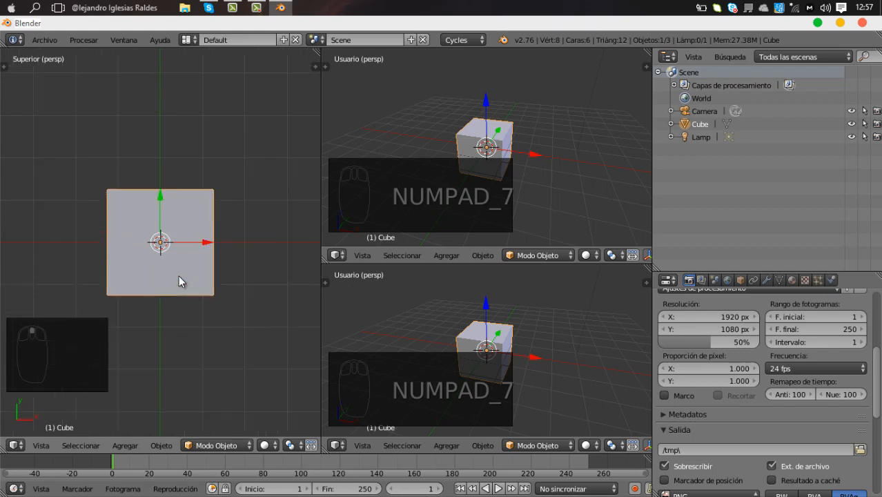
{"action": "scroll", "coordinate": [177, 277], "scroll_direction": "down", "scroll_amount": 1}
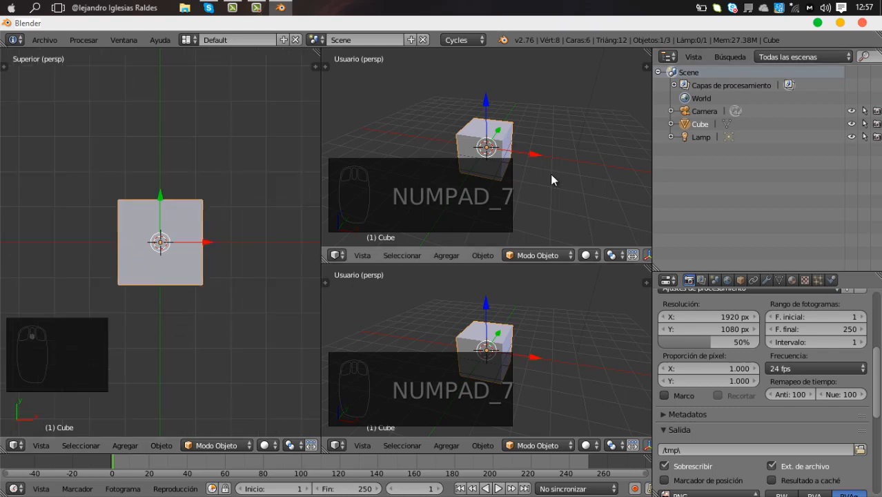
- Set the upper of the two stacked 3D views to the front view and the lower one to the back view
{"action": "left_click", "coordinate": [35, 451]}
{"action": "key", "text": "KP_1"}
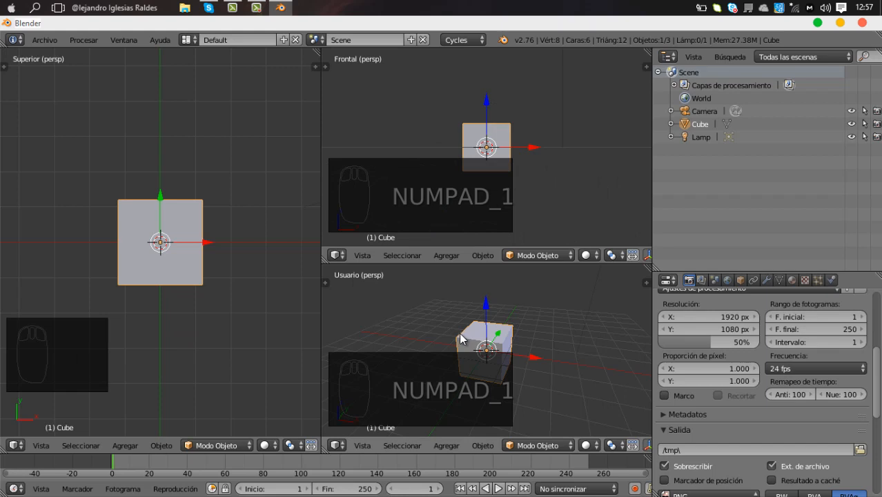
{"action": "key", "text": "ctrl+KP_1"}
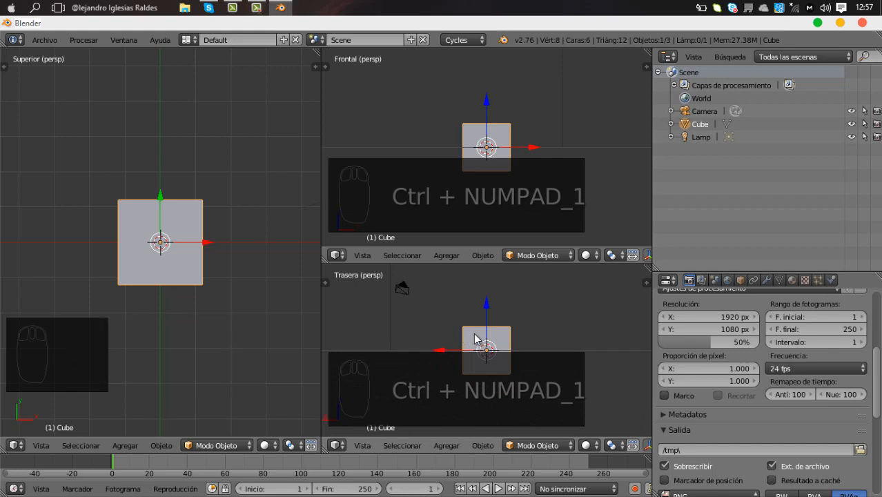
- Try moving the cube along the Y axis in the tall top view, returning it to the origin each time
{"action": "scroll", "coordinate": [190, 296], "scroll_direction": "up", "scroll_amount": 2}
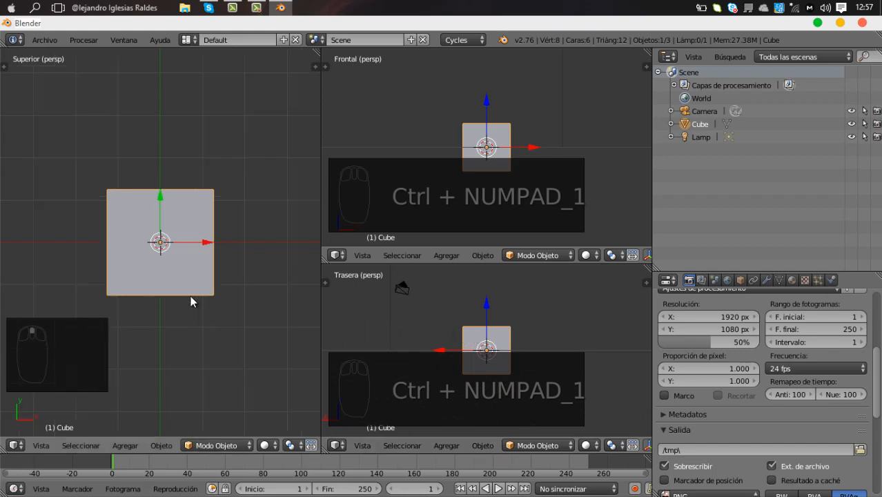
{"action": "scroll", "coordinate": [194, 306], "scroll_direction": "down", "scroll_amount": 1}
{"action": "left_click_drag", "start_coordinate": [161, 199], "coordinate": [190, 196]}
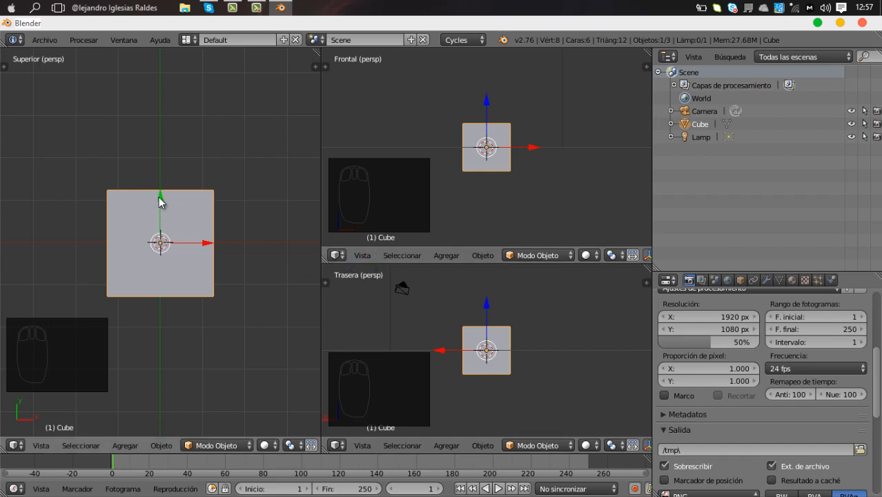
{"action": "left_click_drag", "start_coordinate": [159, 197], "coordinate": [205, 199]}
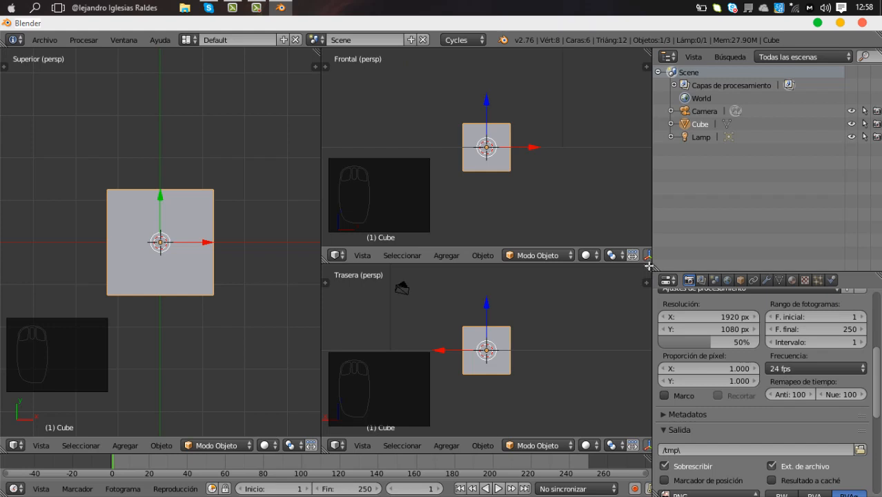
- Join the three 3D views back into one, keeping the top view
{"action": "left_click_drag", "start_coordinate": [650, 264], "coordinate": [634, 185]}
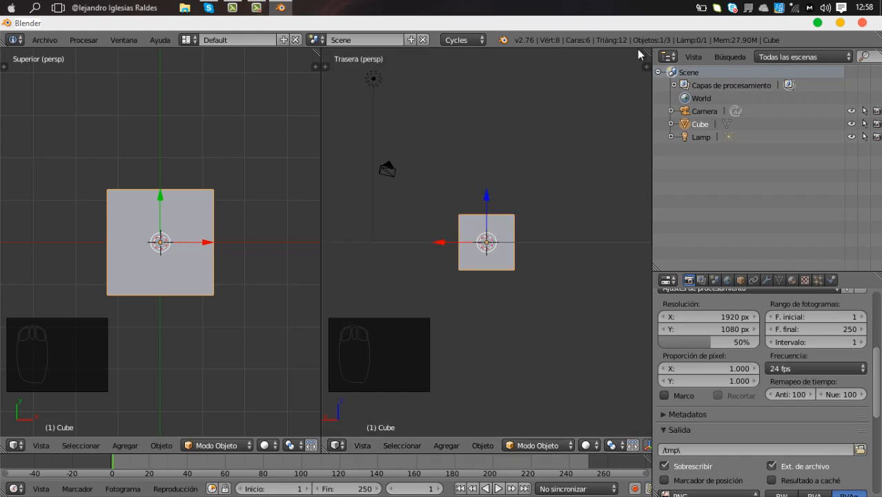
{"action": "left_click_drag", "start_coordinate": [320, 52], "coordinate": [628, 159]}
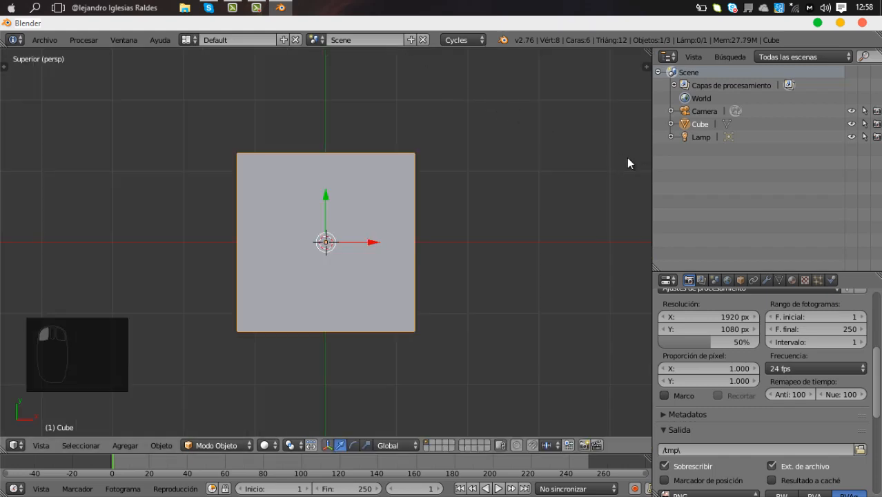
- Try moving the cube along the Y axis from oblique perspective angles, returning it to the origin
{"action": "scroll", "coordinate": [422, 247], "scroll_direction": "down", "scroll_amount": 2}
{"action": "scroll", "coordinate": [426, 284], "scroll_direction": "up", "scroll_amount": 1}
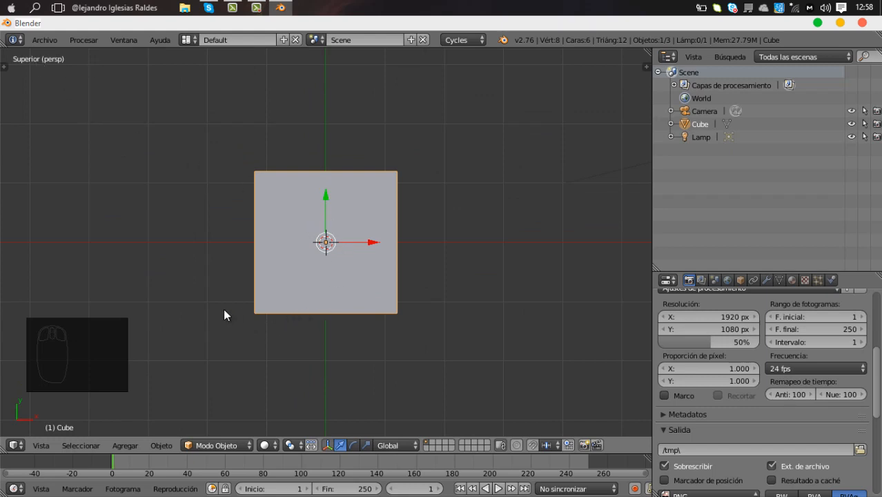
{"action": "middle_click_drag", "start_coordinate": [223, 310], "coordinate": [319, 229]}
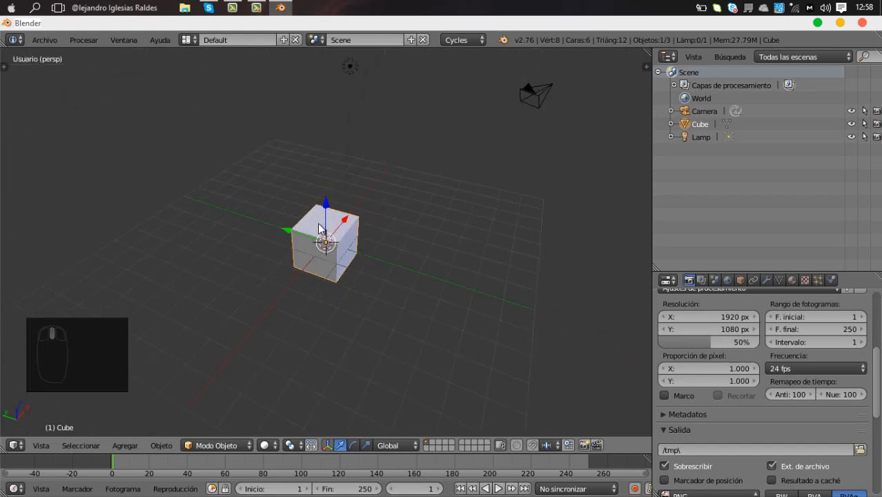
{"action": "mouse_move", "coordinate": [244, 261]}
{"action": "middle_mouse_down"}
{"action": "mouse_move", "coordinate": [372, 269]}
{"action": "mouse_move", "coordinate": [238, 264]}
{"action": "mouse_move", "coordinate": [236, 243]}
{"action": "mouse_move", "coordinate": [241, 257]}
{"action": "middle_mouse_up"}
{"action": "scroll", "coordinate": [359, 329], "scroll_direction": "up", "scroll_amount": 2}
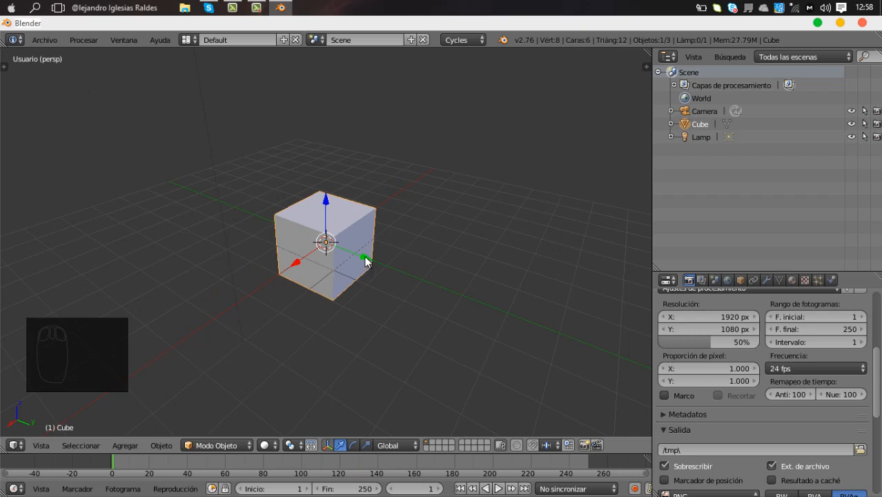
{"action": "left_click_drag", "start_coordinate": [364, 263], "coordinate": [382, 344]}
{"action": "middle_click_drag", "start_coordinate": [446, 358], "coordinate": [341, 340]}
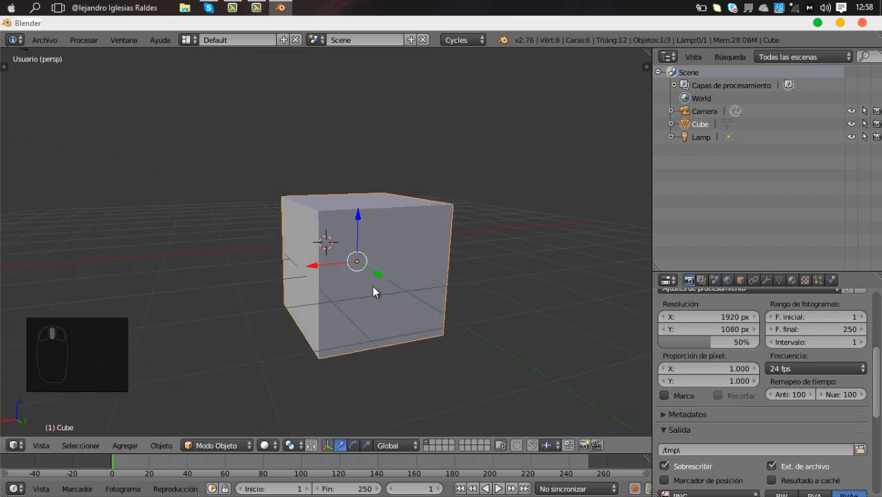
{"action": "left_click_drag", "start_coordinate": [376, 274], "coordinate": [283, 363]}
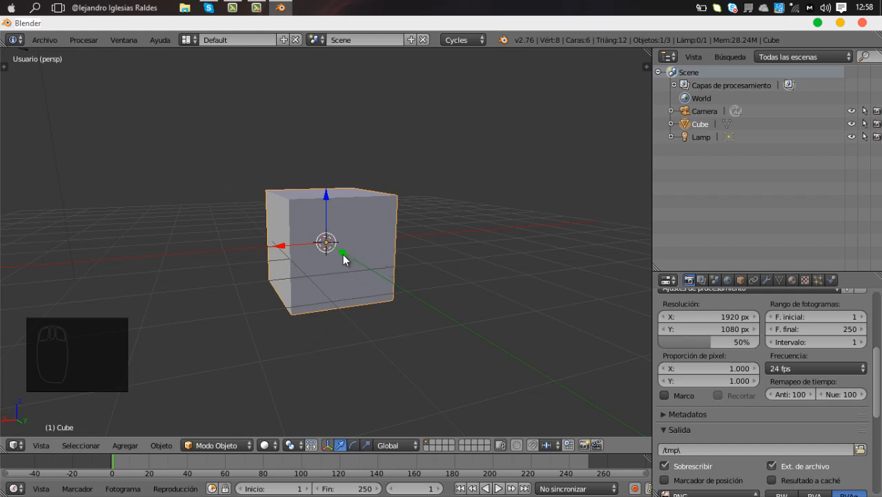
- Try moving the cube along the Y axis in perspective and in orthographic projection, undoing the last move
{"action": "left_click_drag", "start_coordinate": [342, 255], "coordinate": [329, 279]}
{"action": "middle_click_drag", "start_coordinate": [154, 242], "coordinate": [207, 272]}
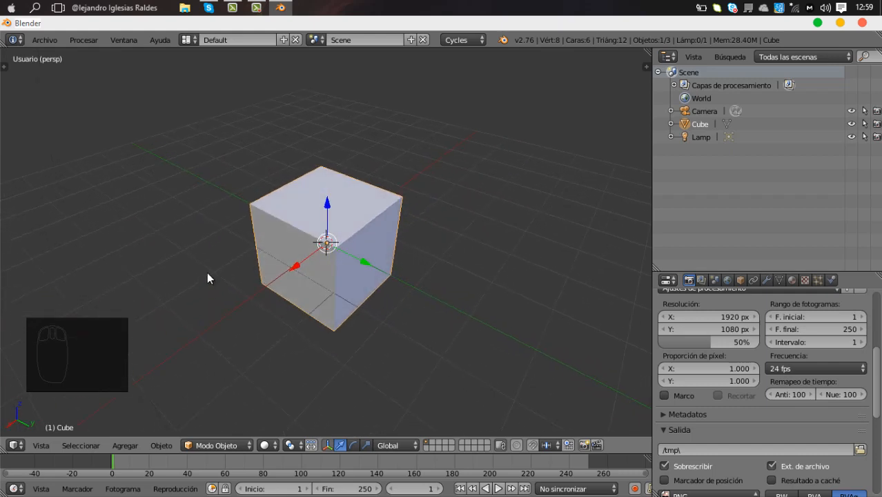
{"action": "key", "text": "KP_5"}
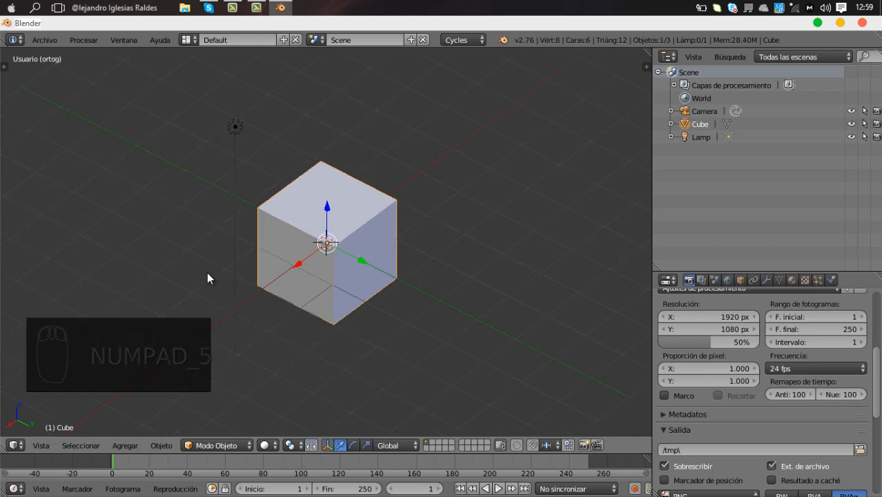
{"action": "scroll", "coordinate": [351, 292], "scroll_direction": "down", "scroll_amount": 2}
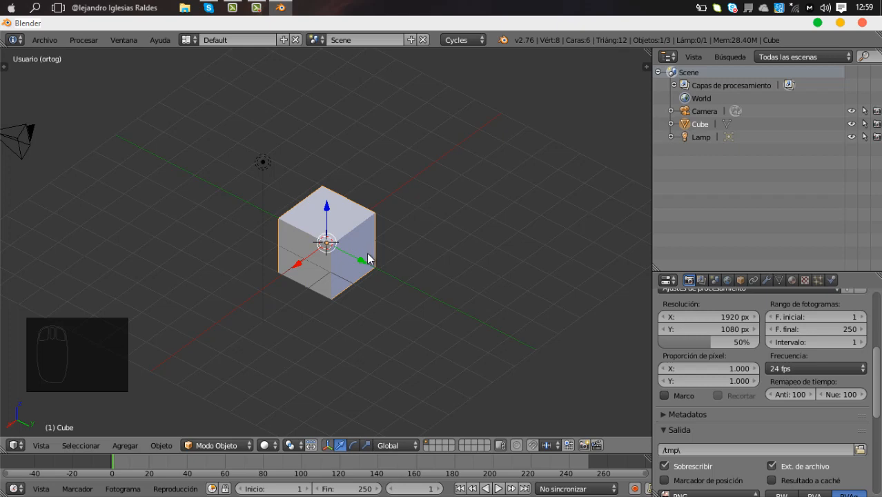
{"action": "left_click_drag", "start_coordinate": [363, 262], "coordinate": [331, 328]}
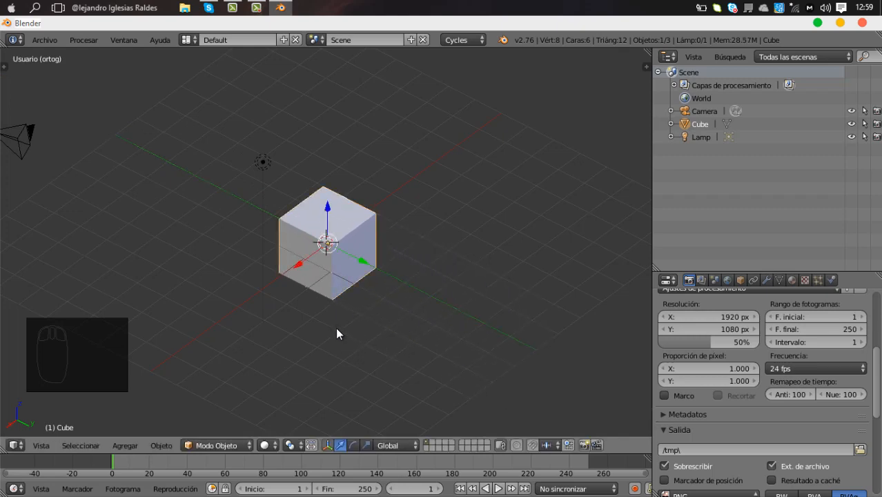
{"action": "key", "text": "ctrl+z"}
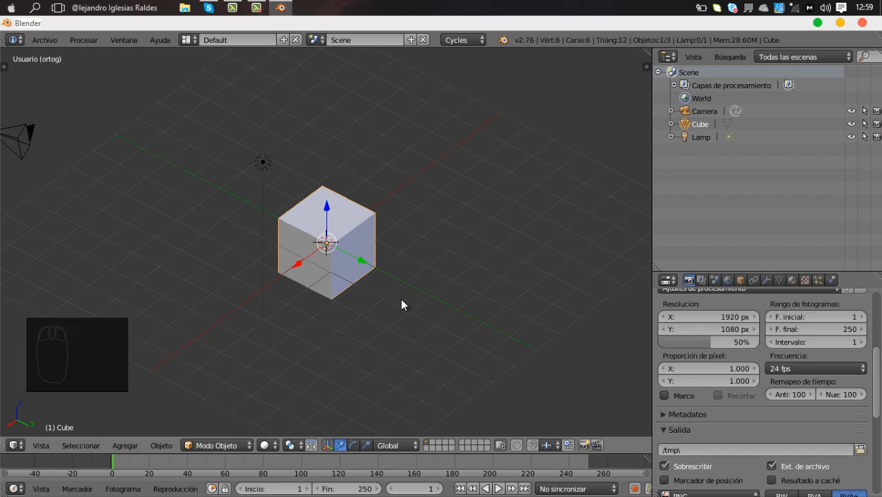
- Try moving the cube back and forth along the Y axis from an oblique orthographic angle, returning it to the origin
{"action": "middle_click_drag", "start_coordinate": [395, 308], "coordinate": [346, 313]}
{"action": "scroll", "coordinate": [345, 289], "scroll_direction": "up", "scroll_amount": 2}
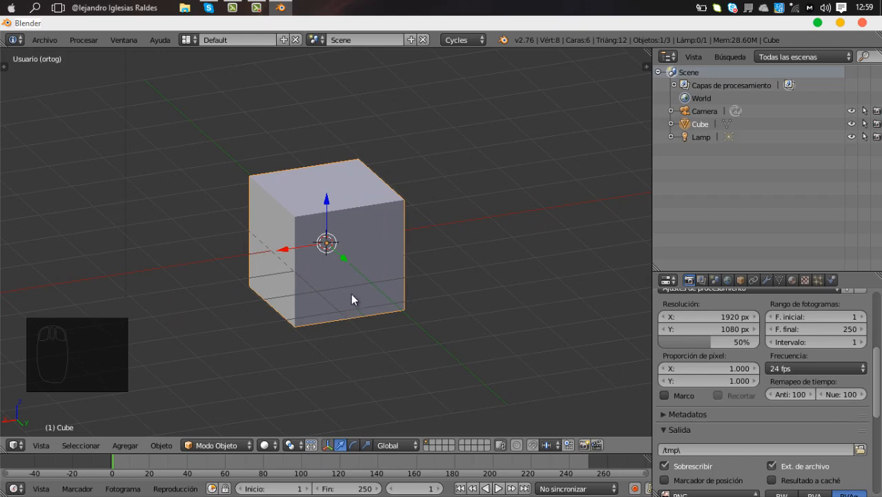
{"action": "key", "text": "g"}
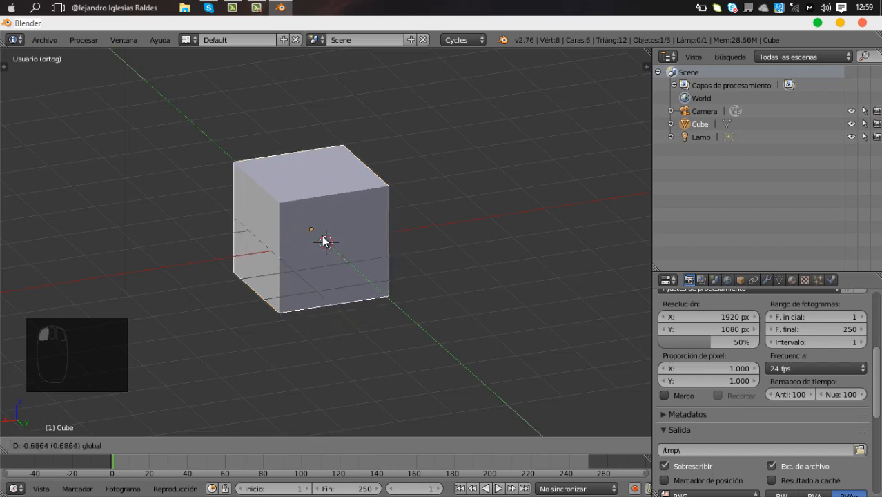
{"action": "left_click", "coordinate": [183, 120]}
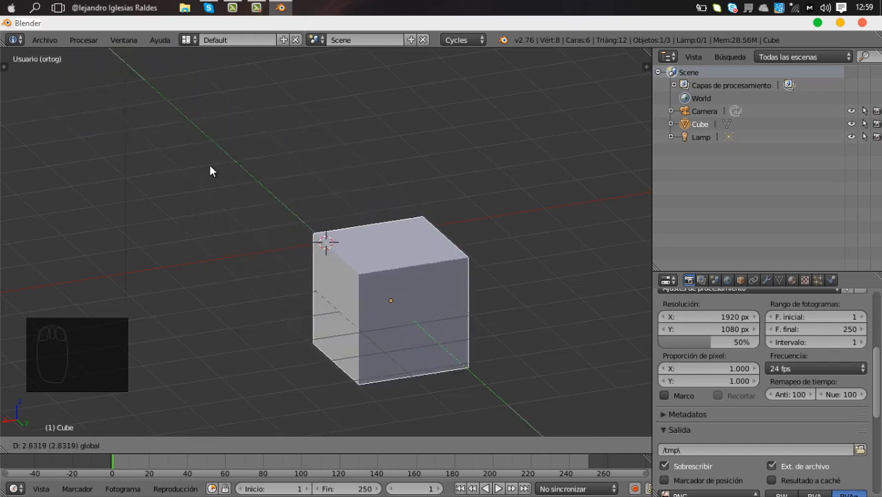
{"action": "left_click", "coordinate": [210, 165]}
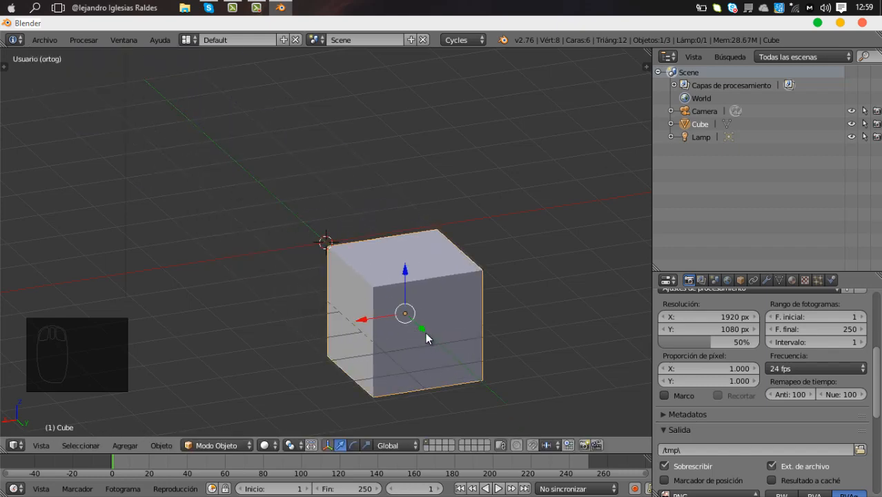
{"action": "key", "text": "g"}
{"action": "left_click", "coordinate": [166, 138]}
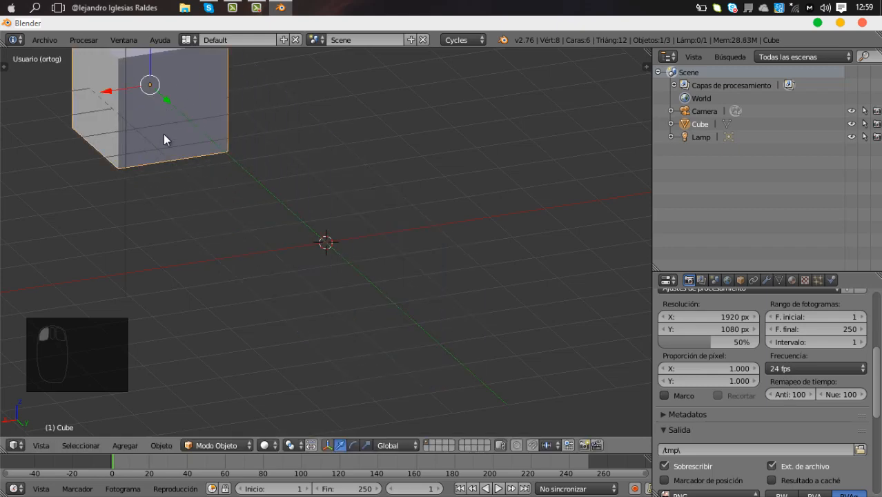
{"action": "scroll", "coordinate": [163, 134], "scroll_direction": "down", "scroll_amount": 3}
{"action": "left_click_drag", "start_coordinate": [241, 170], "coordinate": [335, 266]}
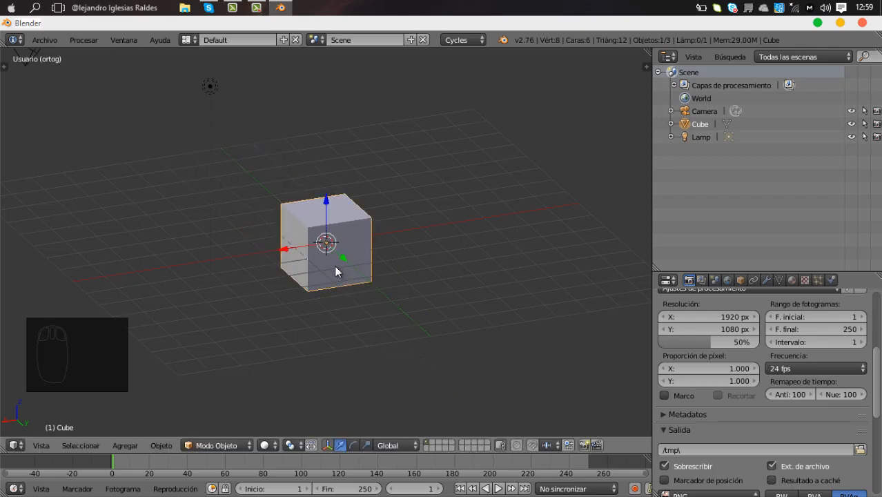
- Switch the 3D view back to perspective projection and examine the cube from several angles
{"action": "key", "text": "KP_5"}
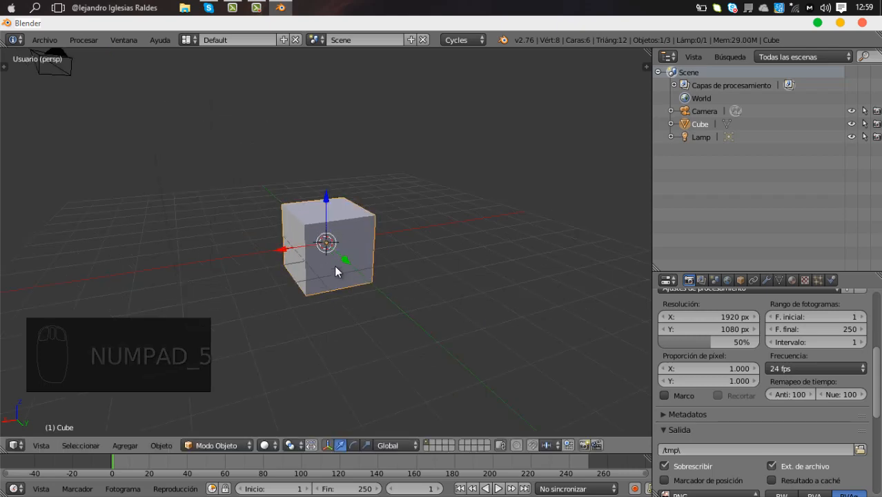
{"action": "middle_click_drag", "start_coordinate": [240, 190], "coordinate": [291, 197]}
{"action": "middle_click_drag", "start_coordinate": [435, 319], "coordinate": [522, 339]}
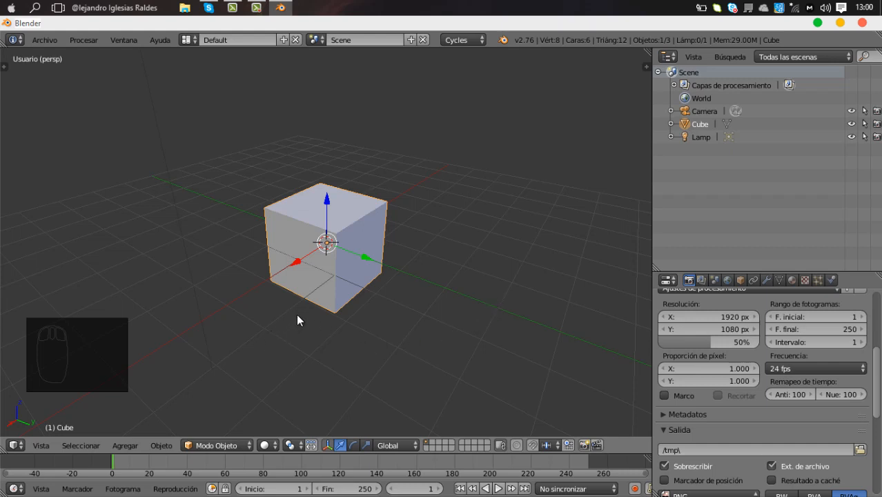
{"action": "scroll", "coordinate": [297, 320], "scroll_direction": "down", "scroll_amount": 2}
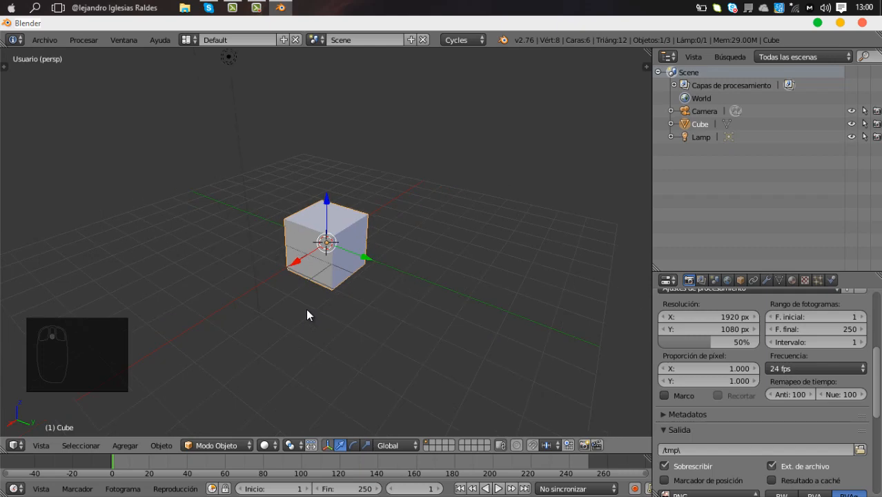
{"action": "middle_click_drag", "start_coordinate": [348, 299], "coordinate": [256, 320]}
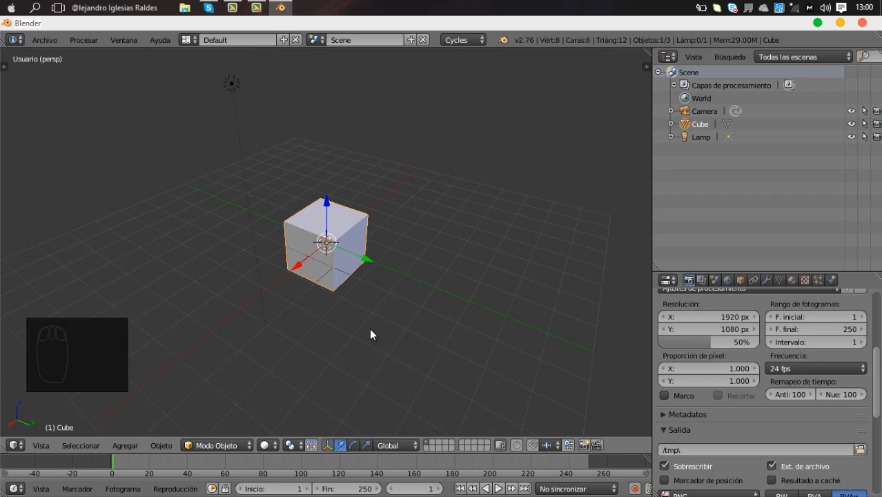
{"action": "middle_click_drag", "start_coordinate": [371, 334], "coordinate": [239, 292]}
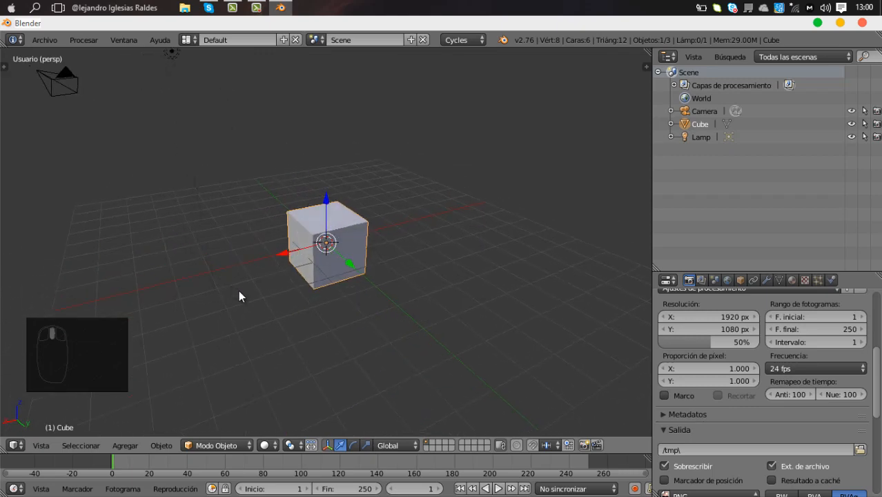
{"action": "scroll", "coordinate": [276, 327], "scroll_direction": "up", "scroll_amount": 1}
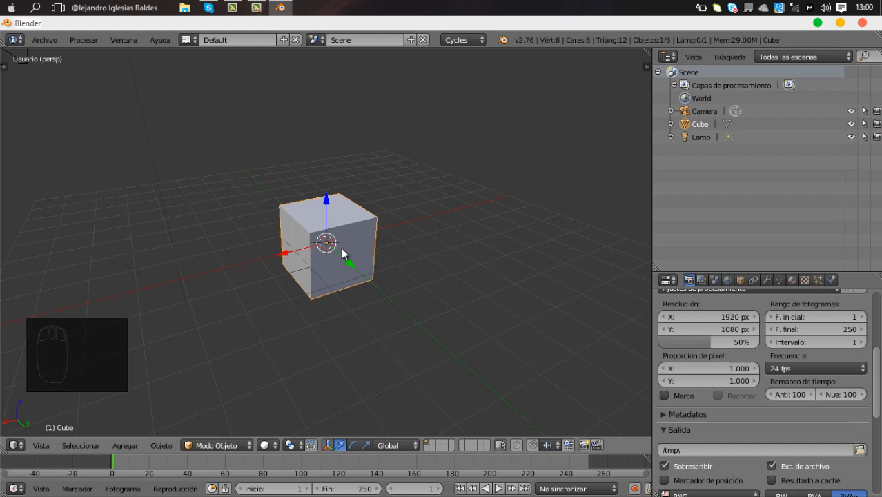
{"action": "middle_click_drag", "start_coordinate": [315, 263], "coordinate": [313, 270]}
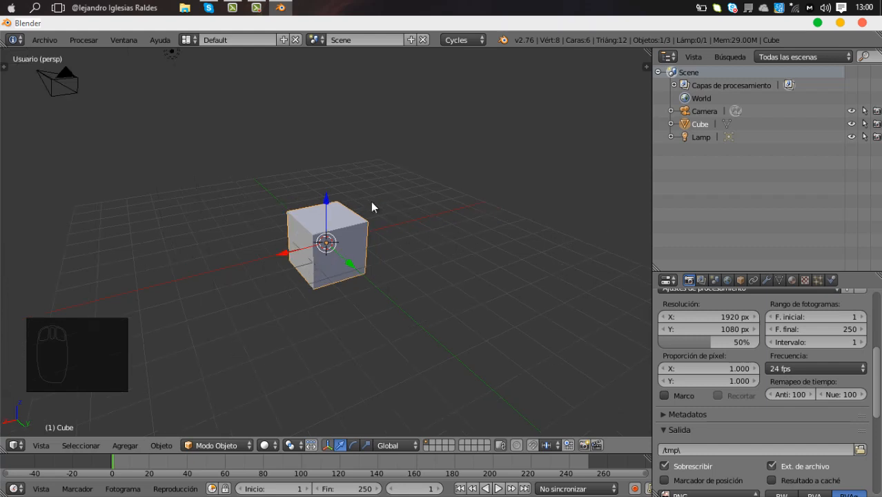
- Delete the default cube from the scene
{"action": "key", "text": "Delete"}
{"action": "left_click", "coordinate": [339, 272]}
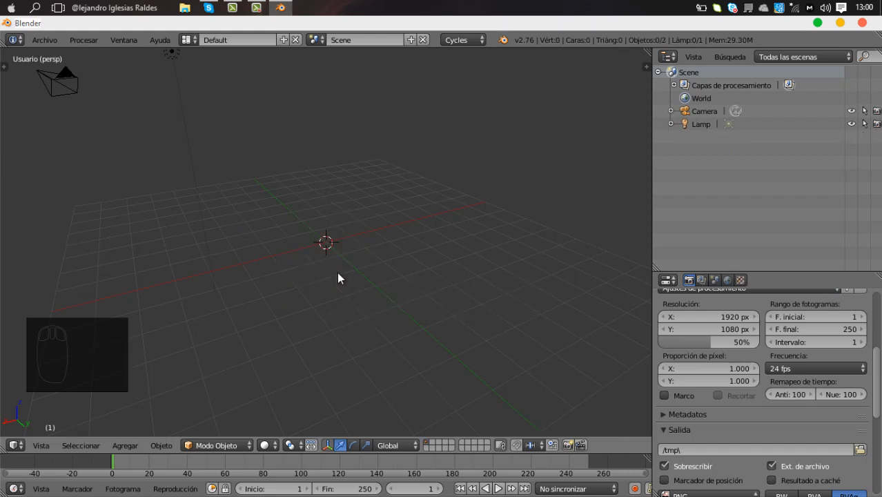
{"action": "scroll", "coordinate": [338, 270], "scroll_direction": "down", "scroll_amount": 2}
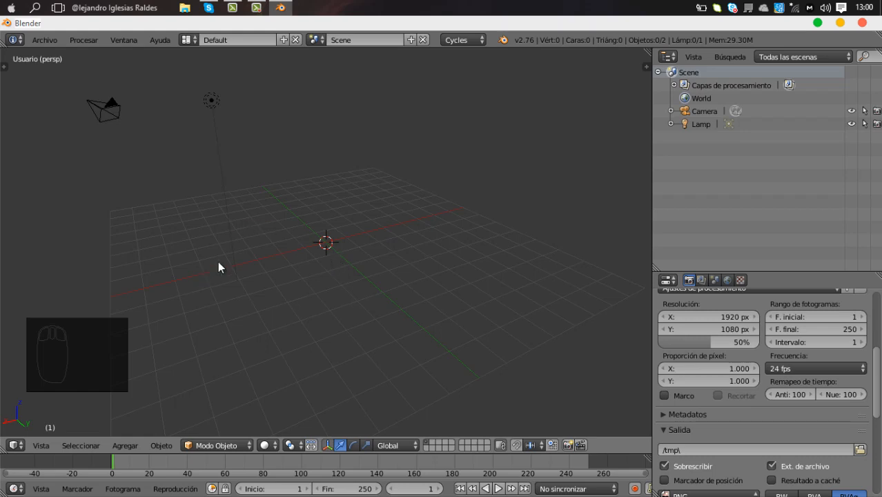
{"action": "scroll", "coordinate": [311, 263], "scroll_direction": "up", "scroll_amount": 2}
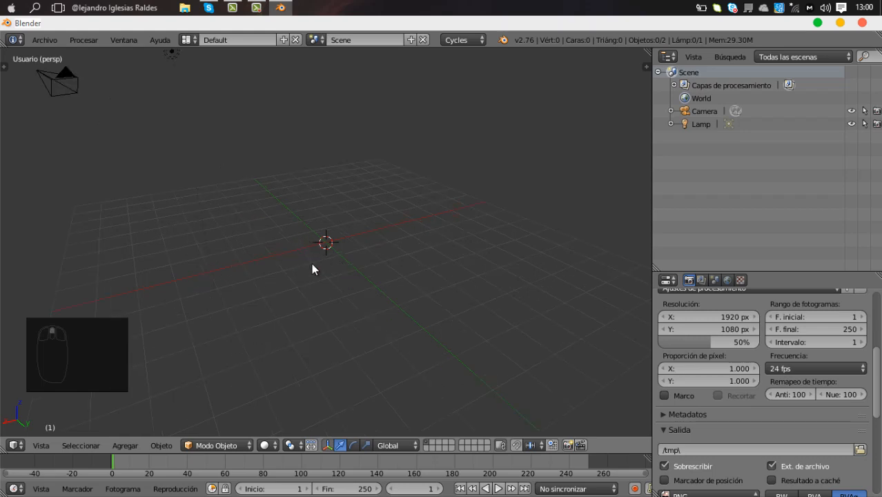
{"action": "scroll", "coordinate": [311, 263], "scroll_direction": "up", "scroll_amount": 2}
- Add a mesh cube at the origin from the tool shelf's primitives, look through the other primitives and hide the shelf
{"action": "key", "text": "t"}
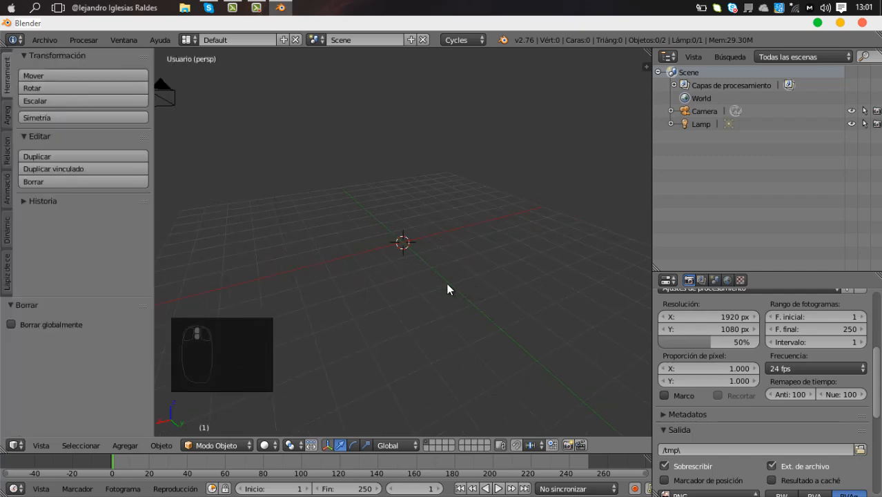
{"action": "left_click", "coordinate": [8, 116]}
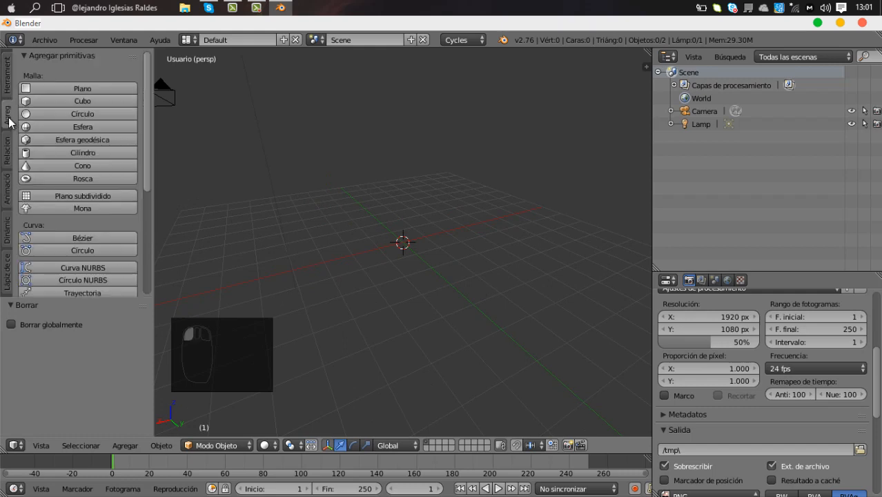
{"action": "left_click", "coordinate": [69, 104]}
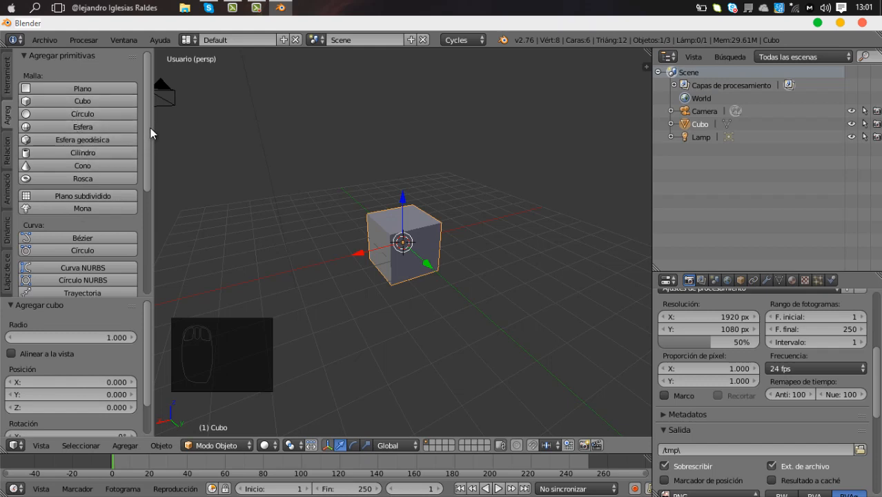
{"action": "scroll", "coordinate": [137, 173], "scroll_direction": "down", "scroll_amount": 6}
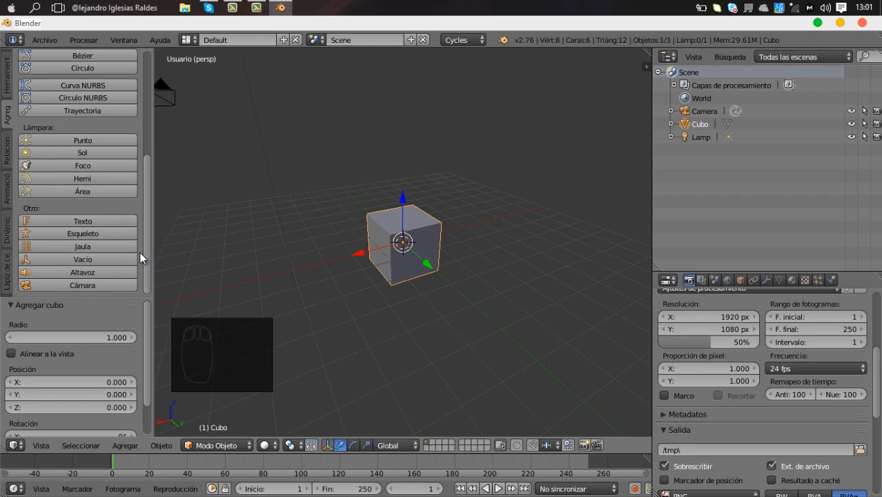
{"action": "scroll", "coordinate": [118, 90], "scroll_direction": "up", "scroll_amount": 6}
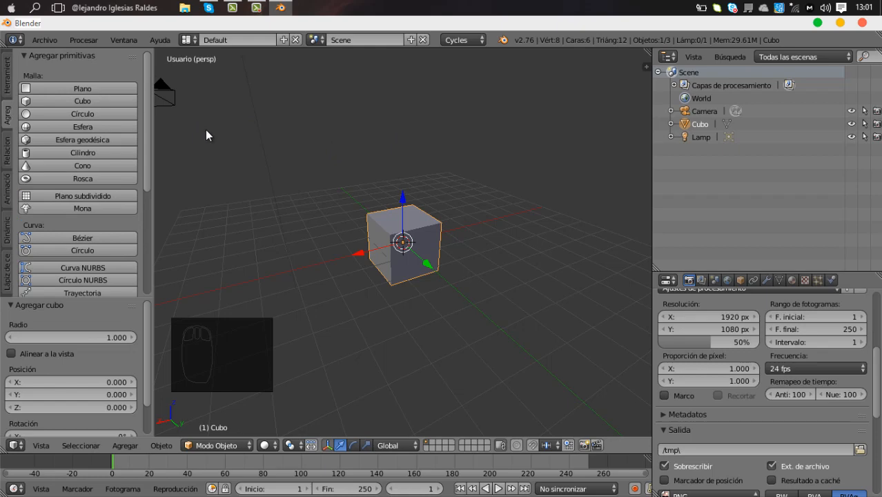
{"action": "key", "text": "t"}
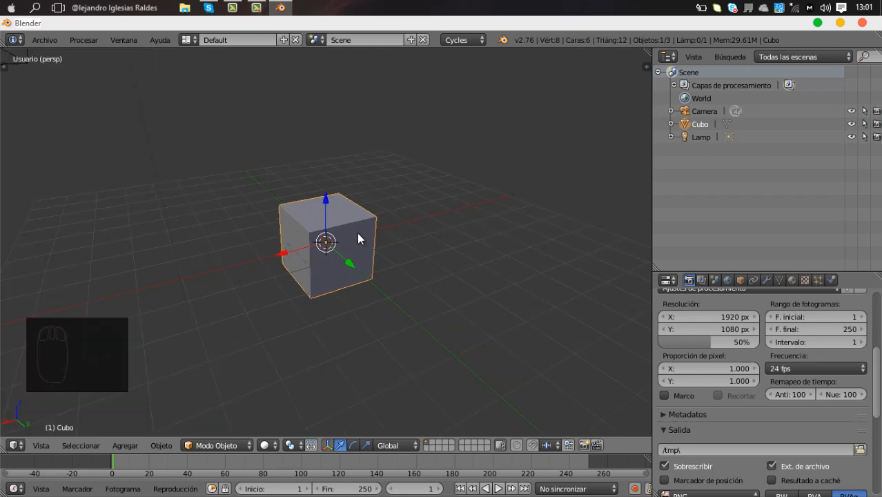
- Delete the added cube and insert a new mesh cube at the origin with the Add command
{"action": "key", "text": "Delete"}
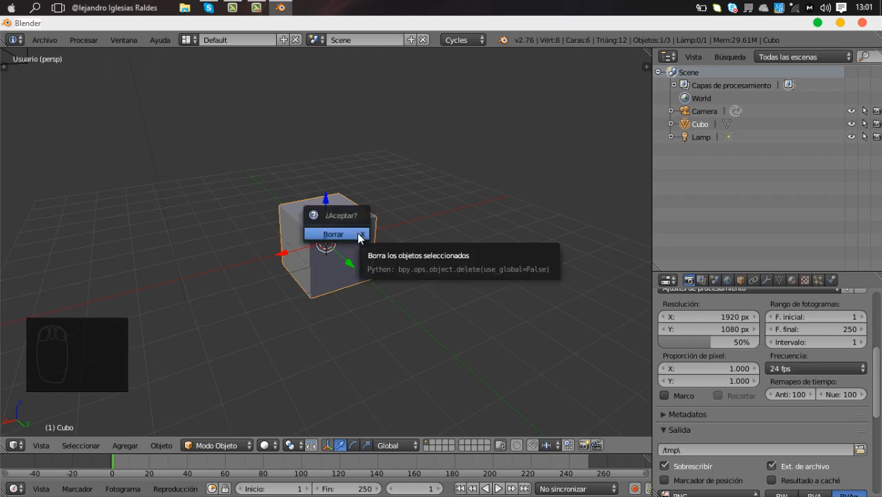
{"action": "left_click", "coordinate": [360, 238]}
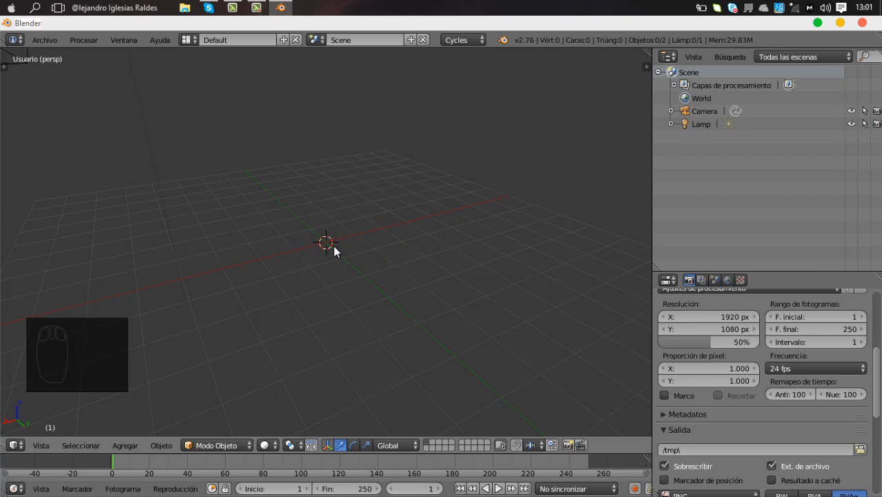
{"action": "key", "text": "shift+a"}
{"action": "mouse_move", "coordinate": [334, 248]}
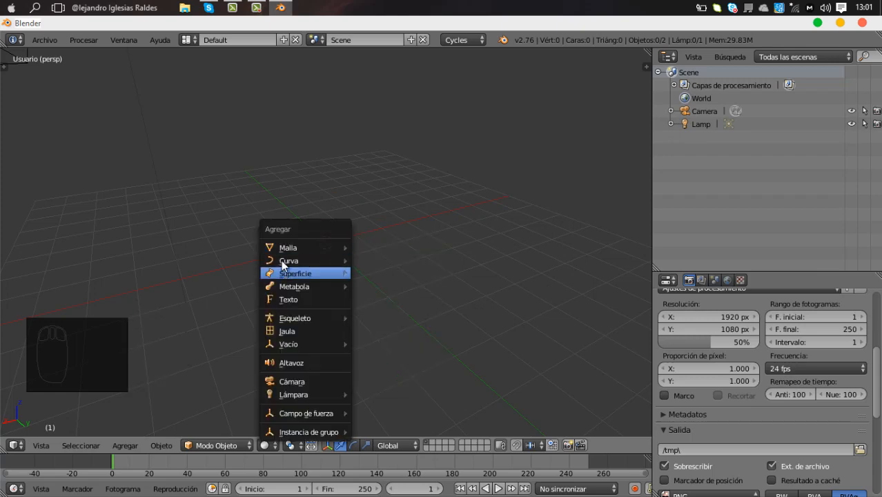
{"action": "left_click", "coordinate": [390, 261]}
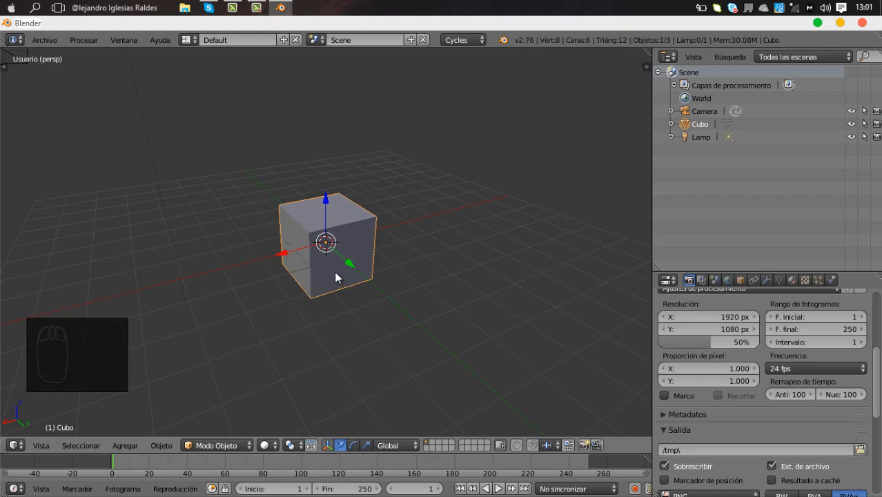
{"action": "left_click", "coordinate": [281, 6]}
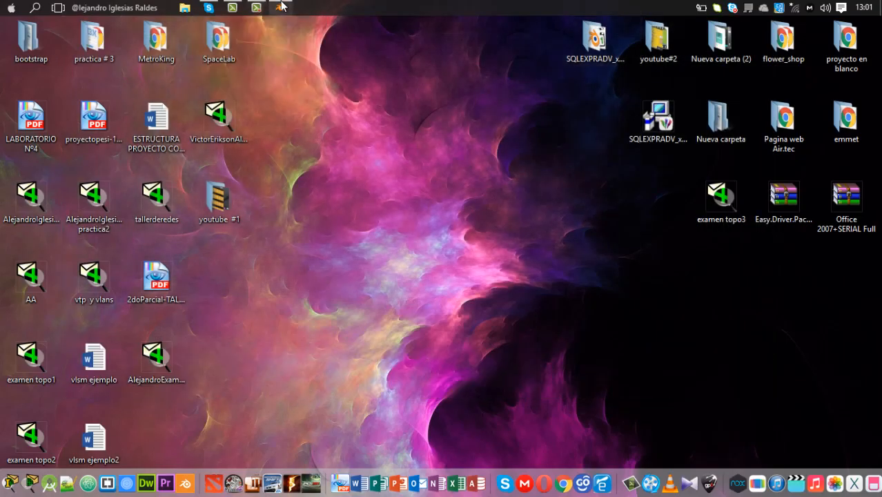
{"action": "left_click", "coordinate": [281, 5]}
{"action": "left_click", "coordinate": [261, 6]}
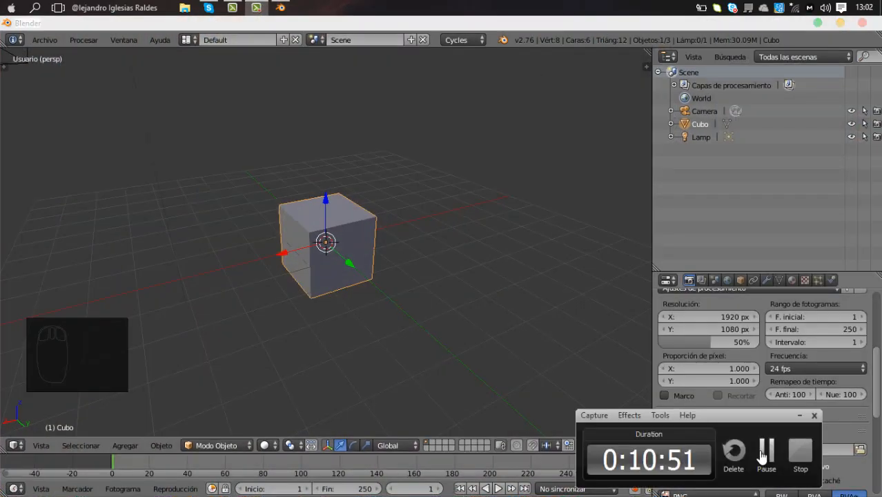
{"action": "left_click", "coordinate": [762, 452]}
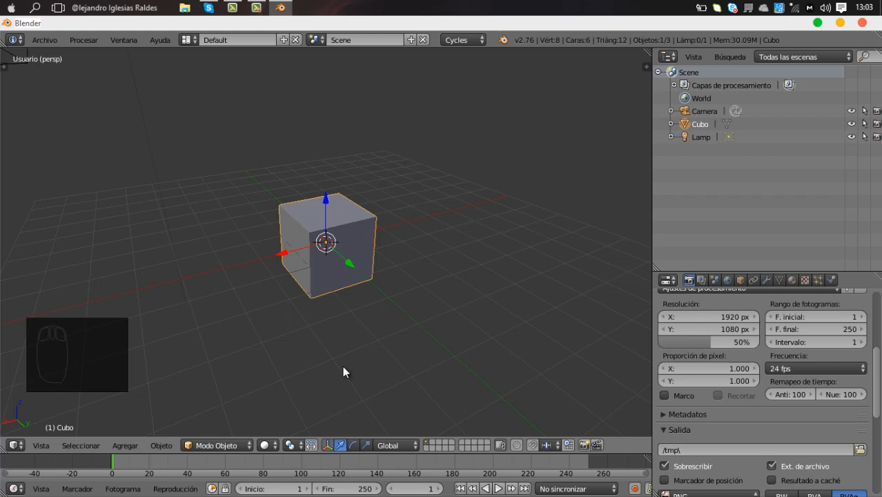
{"action": "scroll", "coordinate": [219, 305], "scroll_direction": "up", "scroll_amount": 2}
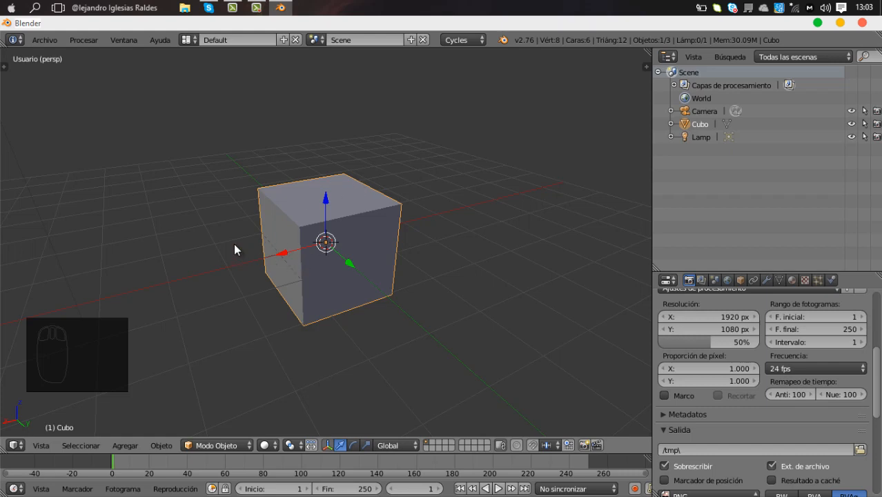
- Move the cube separately along the red X, green Y and blue Z axes using the translate manipulator
{"action": "middle_click_drag", "start_coordinate": [234, 247], "coordinate": [215, 263]}
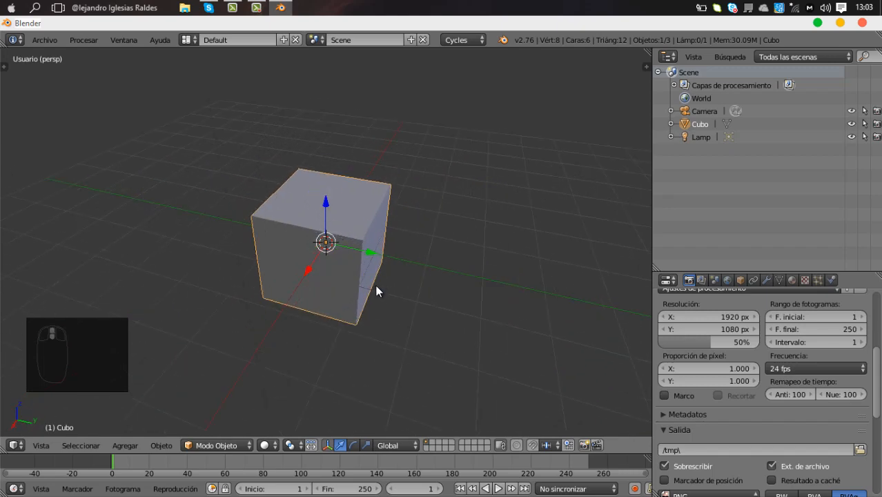
{"action": "scroll", "coordinate": [377, 289], "scroll_direction": "up", "scroll_amount": 6}
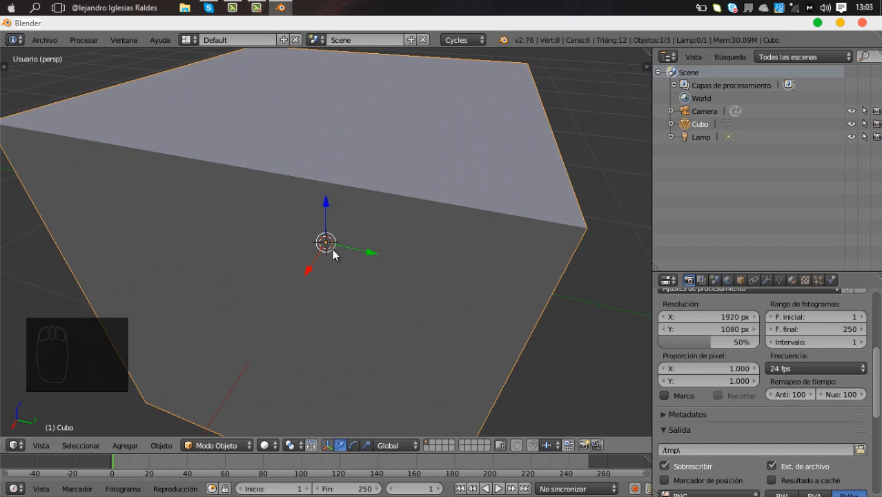
{"action": "scroll", "coordinate": [456, 269], "scroll_direction": "down", "scroll_amount": 6}
{"action": "scroll", "coordinate": [404, 284], "scroll_direction": "down", "scroll_amount": 2}
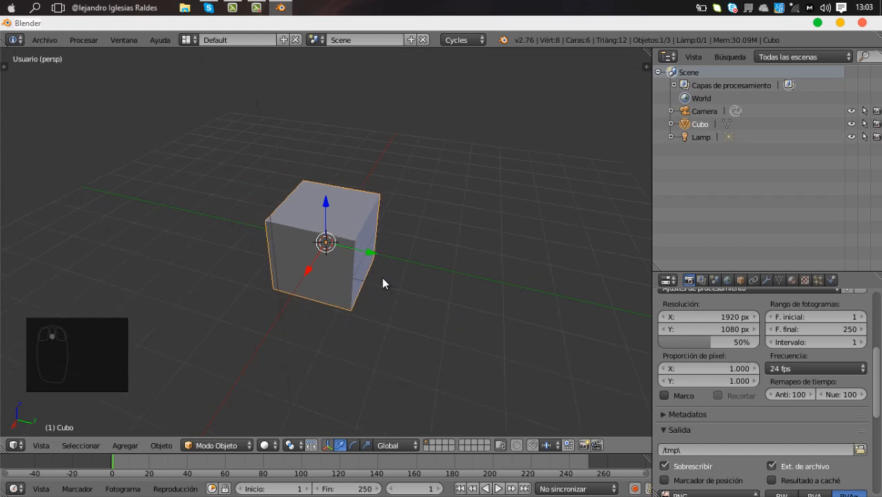
{"action": "middle_click_drag", "start_coordinate": [382, 277], "coordinate": [337, 284]}
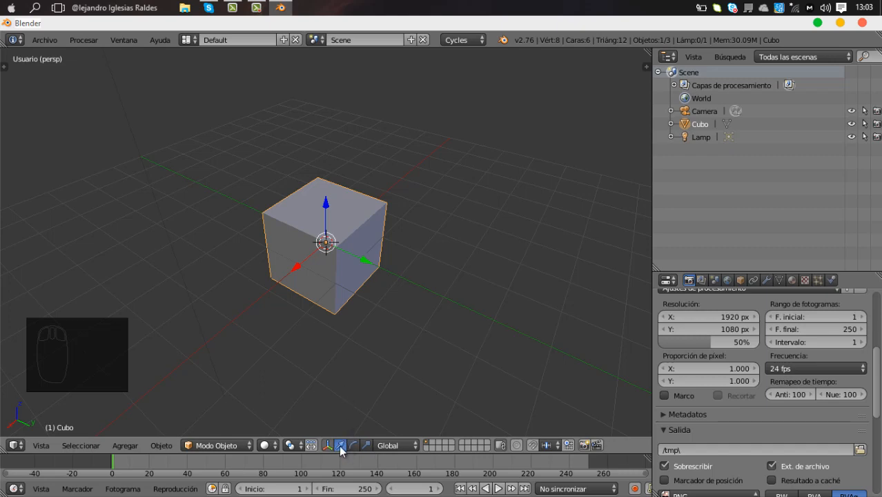
{"action": "scroll", "coordinate": [356, 319], "scroll_direction": "up", "scroll_amount": 2}
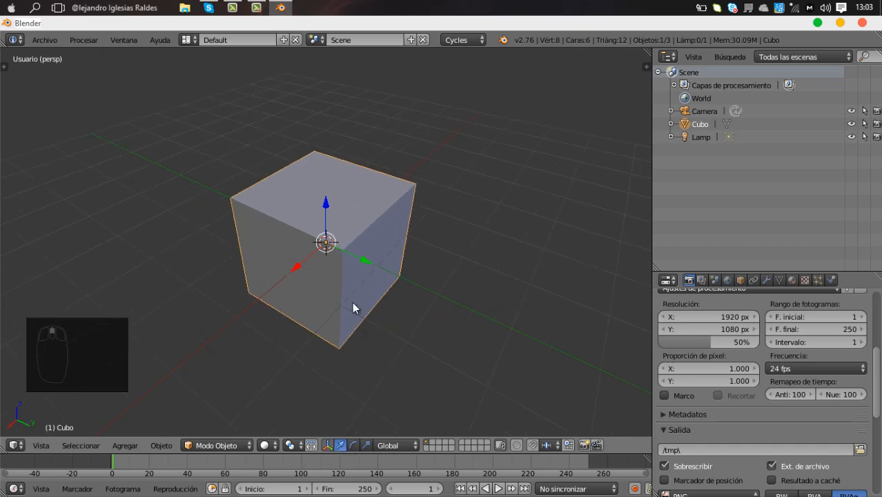
{"action": "scroll", "coordinate": [364, 265], "scroll_direction": "down", "scroll_amount": 3}
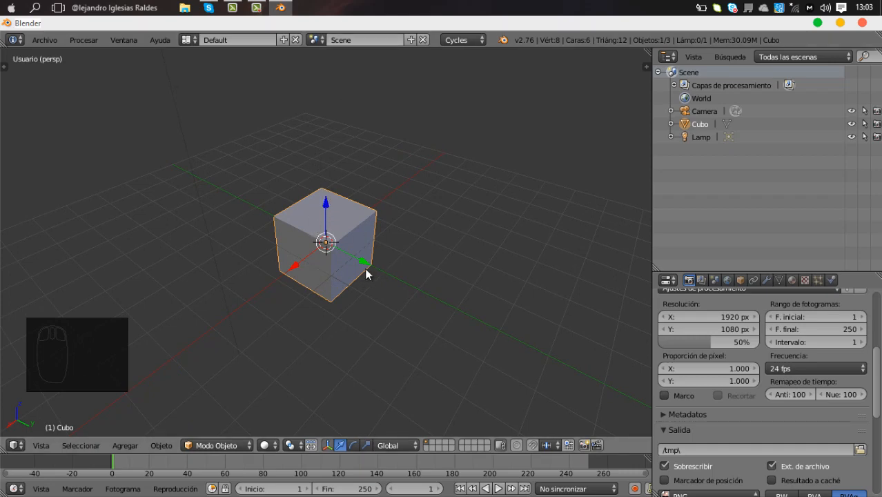
{"action": "left_click_drag", "start_coordinate": [295, 265], "coordinate": [285, 334]}
{"action": "left_click_drag", "start_coordinate": [248, 301], "coordinate": [360, 309]}
{"action": "left_click_drag", "start_coordinate": [371, 256], "coordinate": [335, 314]}
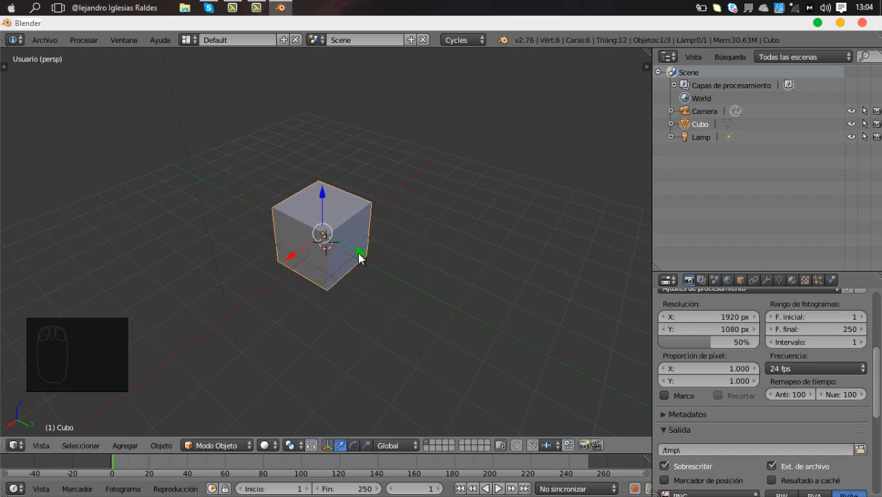
{"action": "left_click_drag", "start_coordinate": [321, 189], "coordinate": [412, 202]}
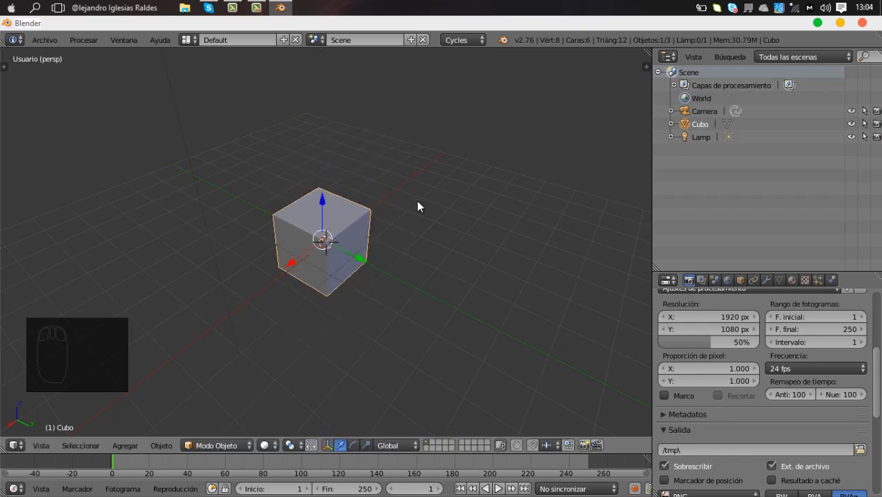
- Undo the cube's axis moves to put it back at the origin
{"action": "key", "text": "ctrl+z"}
{"action": "key", "text": "ctrl+z"}
{"action": "key", "text": "ctrl+z"}
{"action": "key", "text": "ctrl+z"}
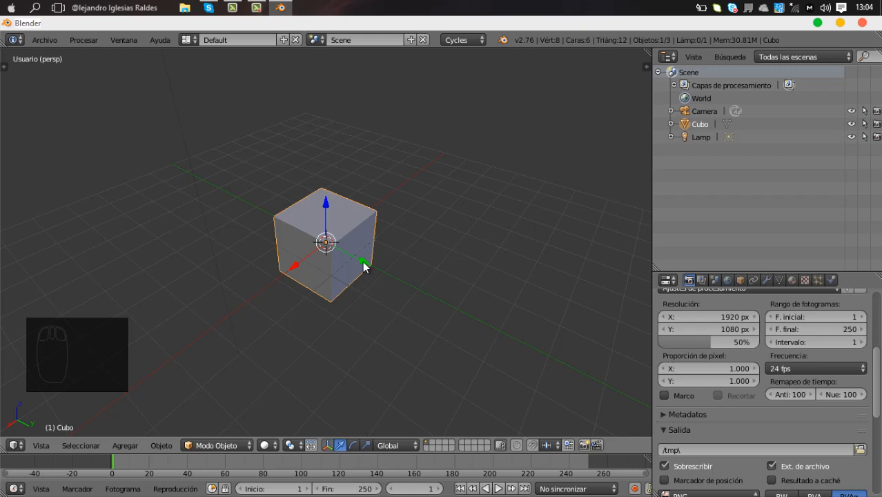
- Switch to the rotate manipulator and rotate the cube freehand about the X axis with the red ring
{"action": "left_click", "coordinate": [352, 446]}
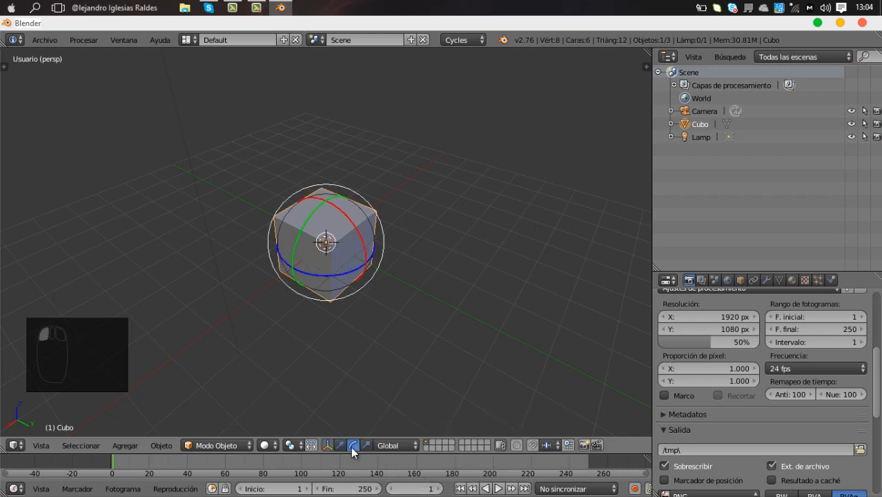
{"action": "middle_click_drag", "start_coordinate": [301, 330], "coordinate": [300, 331]}
{"action": "scroll", "coordinate": [301, 331], "scroll_direction": "up", "scroll_amount": 1}
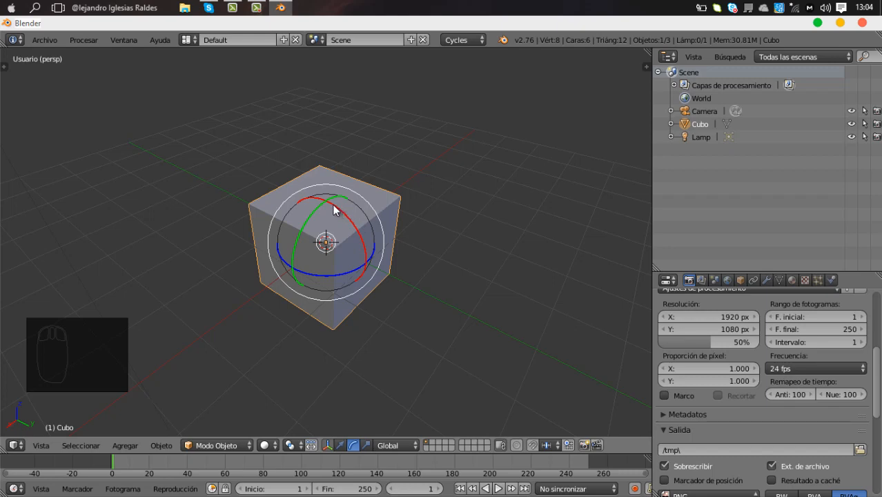
{"action": "left_click_drag", "start_coordinate": [335, 211], "coordinate": [347, 228]}
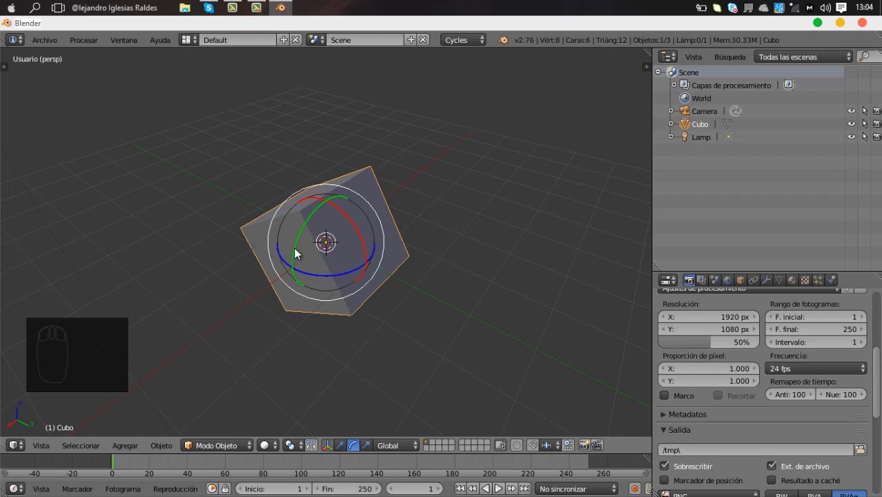
- Try to rotate the cube about the Y axis by grabbing the green ring at several points
{"action": "left_click_drag", "start_coordinate": [296, 237], "coordinate": [303, 234]}
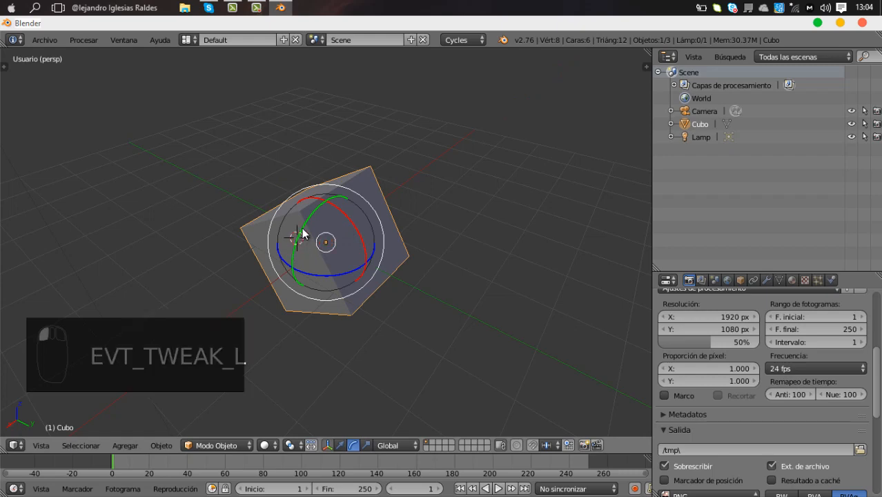
{"action": "scroll", "coordinate": [307, 228], "scroll_direction": "up", "scroll_amount": 3}
{"action": "left_click", "coordinate": [311, 219]}
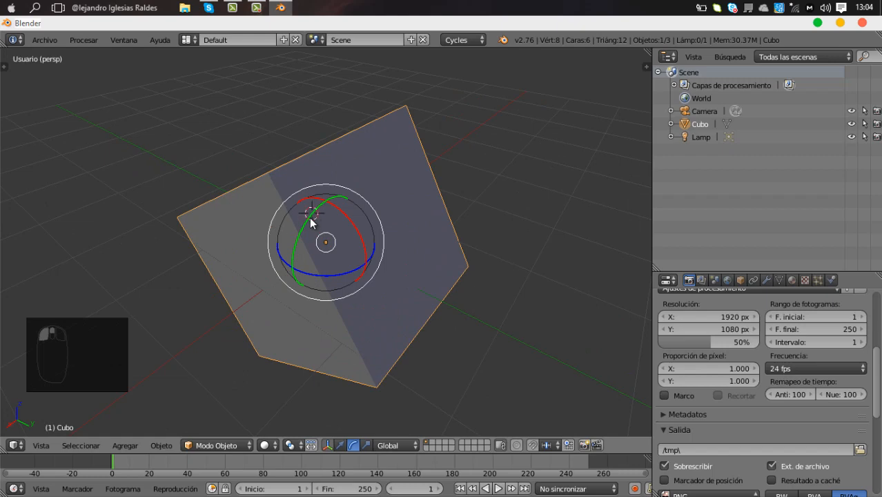
{"action": "mouse_move", "coordinate": [351, 243]}
{"action": "middle_mouse_down"}
{"action": "mouse_move", "coordinate": [301, 250]}
{"action": "mouse_move", "coordinate": [299, 241]}
{"action": "mouse_move", "coordinate": [366, 247]}
{"action": "mouse_move", "coordinate": [342, 240]}
{"action": "mouse_move", "coordinate": [358, 216]}
{"action": "mouse_move", "coordinate": [402, 217]}
{"action": "mouse_move", "coordinate": [431, 235]}
{"action": "mouse_move", "coordinate": [435, 256]}
{"action": "mouse_move", "coordinate": [339, 235]}
{"action": "middle_mouse_up"}
{"action": "left_click", "coordinate": [292, 223]}
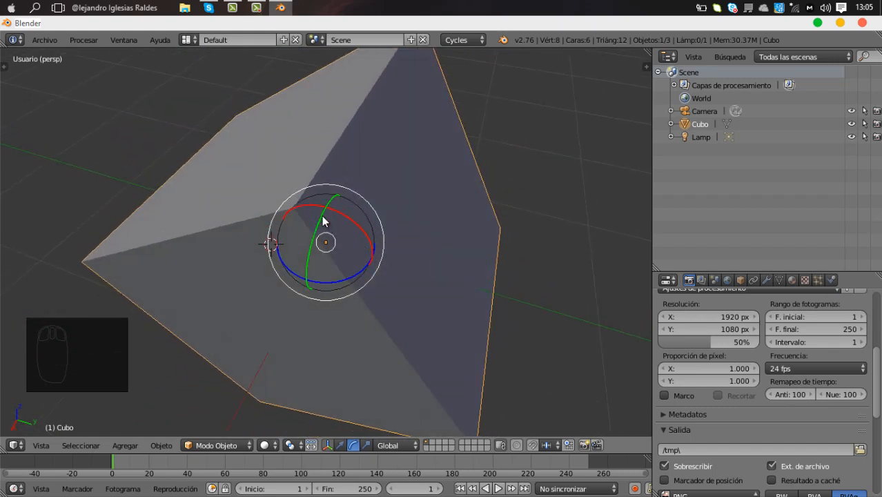
{"action": "left_click", "coordinate": [317, 222]}
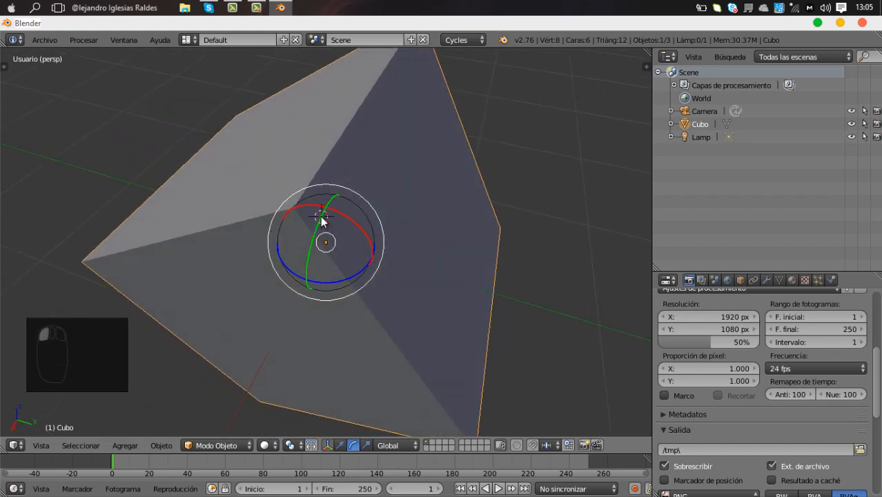
{"action": "left_click", "coordinate": [308, 258]}
{"action": "middle_click_drag", "start_coordinate": [318, 228], "coordinate": [310, 251]}
{"action": "scroll", "coordinate": [312, 269], "scroll_direction": "down", "scroll_amount": 4}
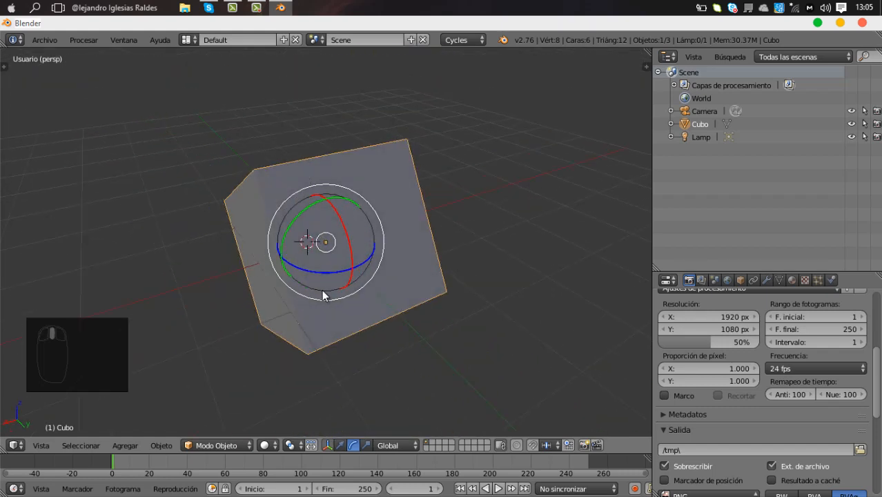
{"action": "scroll", "coordinate": [322, 294], "scroll_direction": "up", "scroll_amount": 2}
{"action": "scroll", "coordinate": [307, 275], "scroll_direction": "down", "scroll_amount": 1}
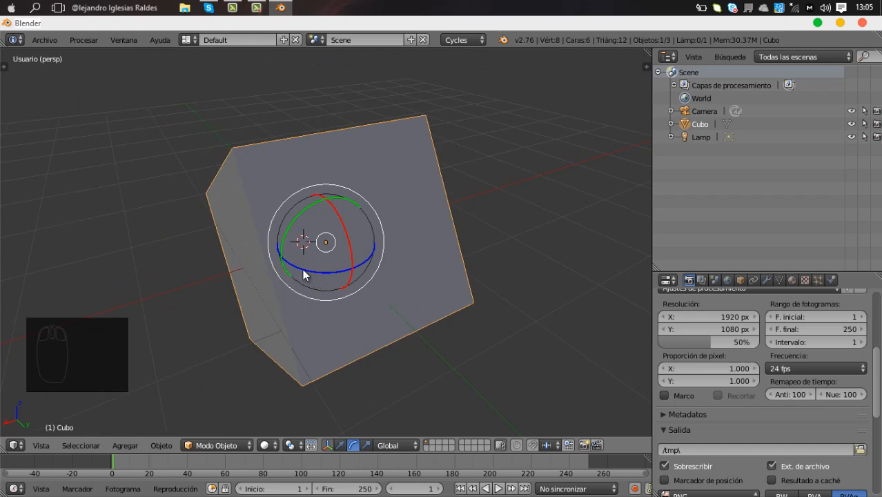
- Rotate the cube about the Z axis with the blue ring and try turning it further with the green ring
{"action": "left_click_drag", "start_coordinate": [307, 273], "coordinate": [355, 292]}
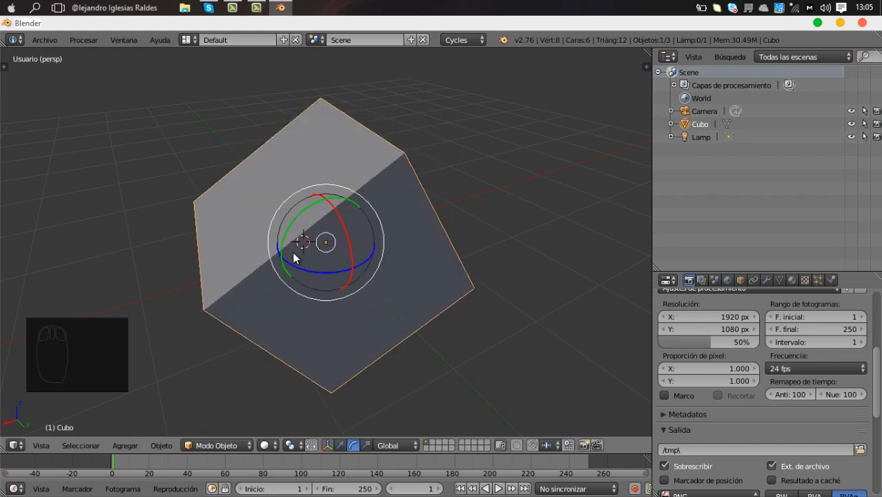
{"action": "left_click_drag", "start_coordinate": [280, 246], "coordinate": [287, 236]}
{"action": "left_click", "coordinate": [284, 234]}
{"action": "left_click", "coordinate": [299, 215]}
{"action": "left_click_drag", "start_coordinate": [330, 202], "coordinate": [329, 221]}
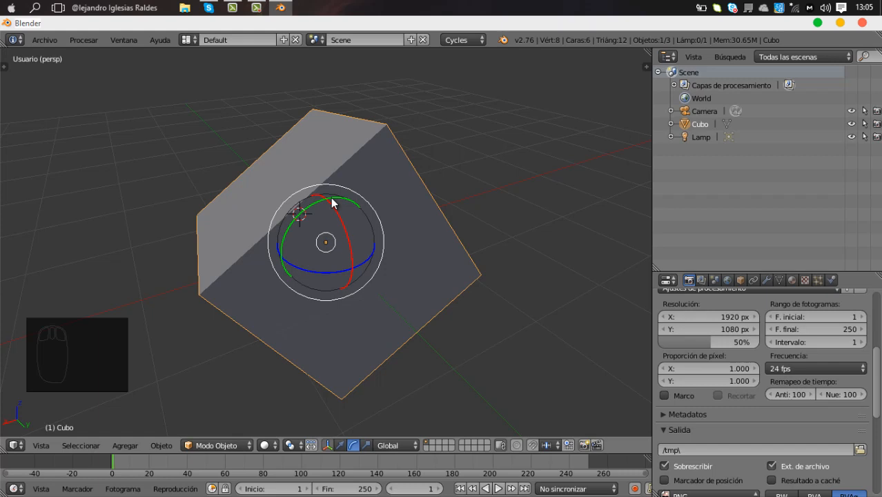
- Try again to grab the green rotation ring from the opposite side of the cube
{"action": "left_click_drag", "start_coordinate": [332, 202], "coordinate": [352, 233]}
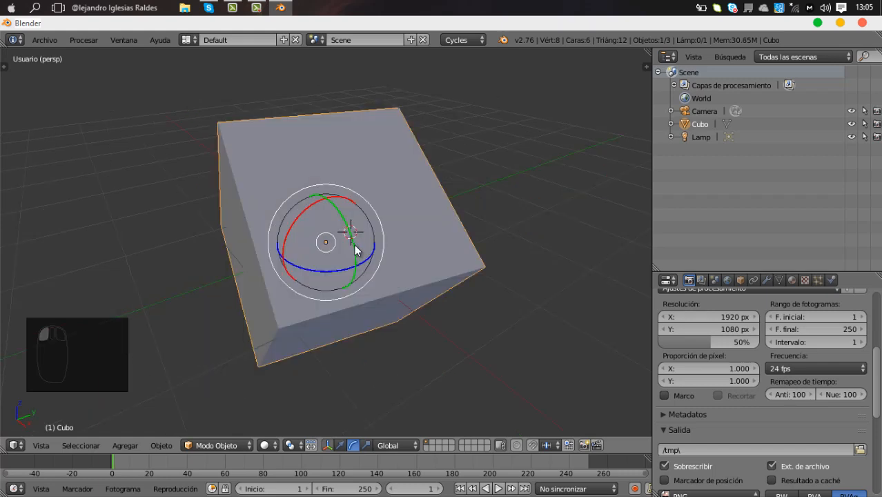
{"action": "left_click", "coordinate": [354, 246]}
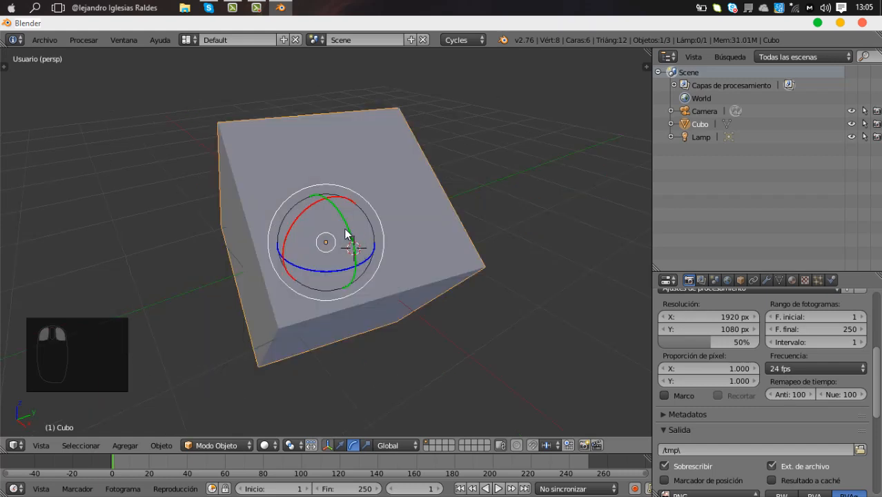
{"action": "middle_click_drag", "start_coordinate": [345, 229], "coordinate": [351, 246]}
{"action": "left_click", "coordinate": [348, 231]}
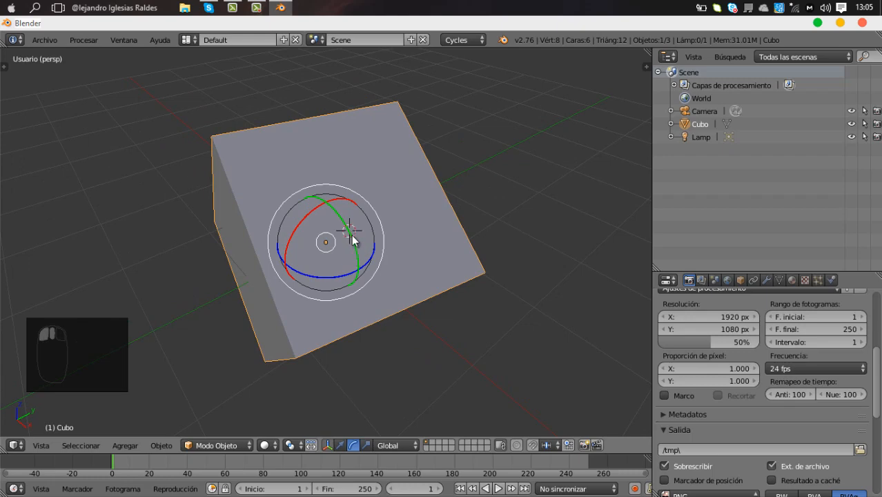
{"action": "left_click", "coordinate": [101, 205]}
{"action": "middle_click_drag", "start_coordinate": [381, 260], "coordinate": [283, 273]}
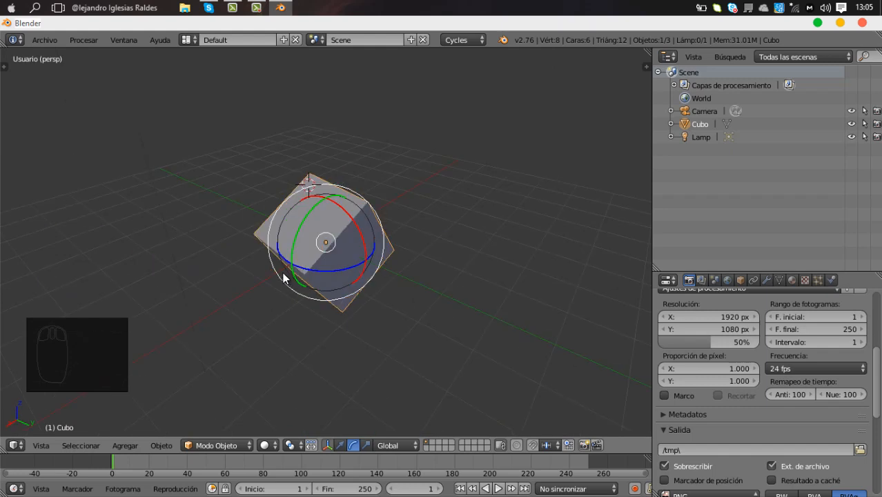
- Return to the translate manipulator and try the Rotate command on the cube about the global Y axis, cancelling the rotation
{"action": "middle_click_drag", "start_coordinate": [341, 291], "coordinate": [336, 445]}
{"action": "left_click", "coordinate": [337, 445]}
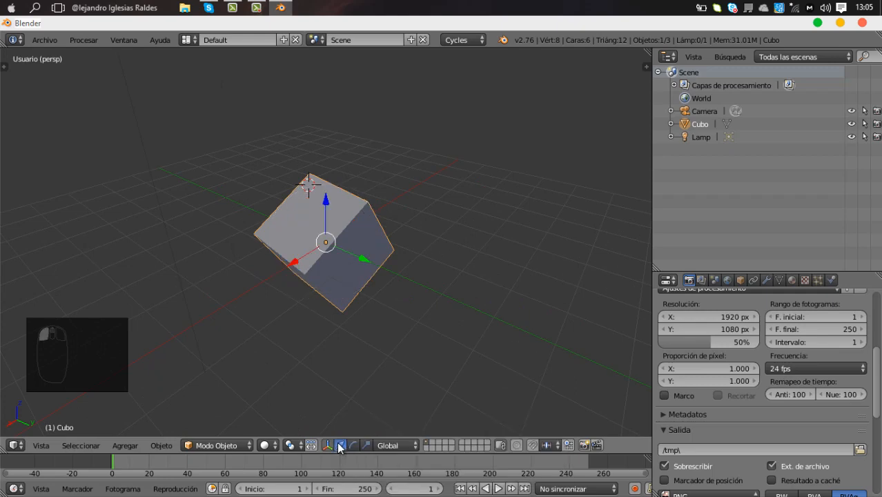
{"action": "middle_click_drag", "start_coordinate": [349, 286], "coordinate": [307, 288]}
{"action": "key", "text": "r"}
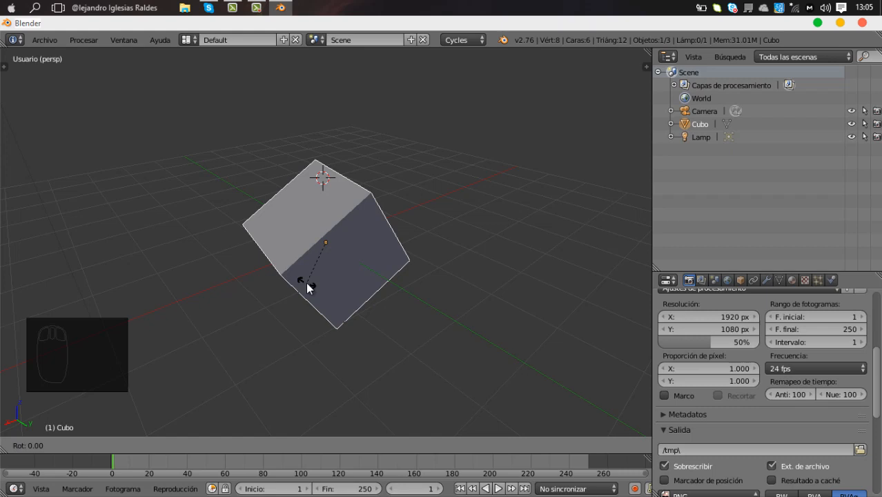
{"action": "key", "text": "y"}
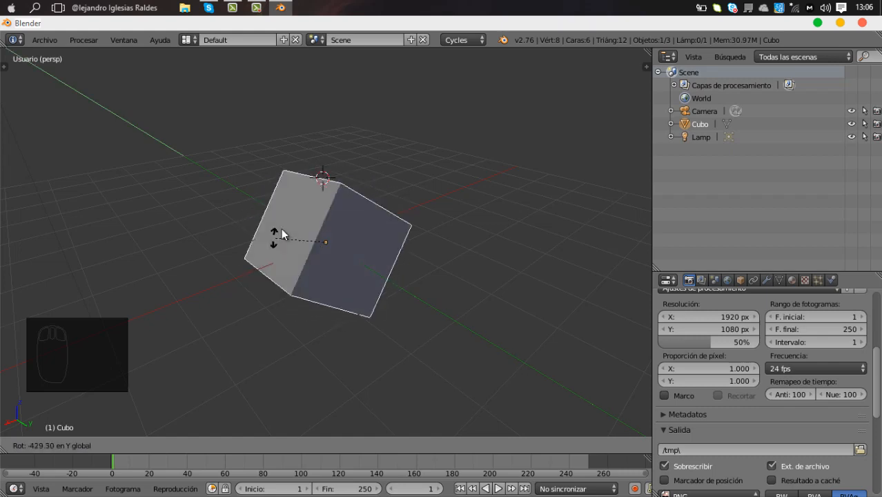
{"action": "right_click", "coordinate": [345, 237]}
- Try the Rotate command on the cube about the global X axis and the global Z axis, cancelling each rotation
{"action": "key", "text": "r"}
{"action": "key", "text": "x"}
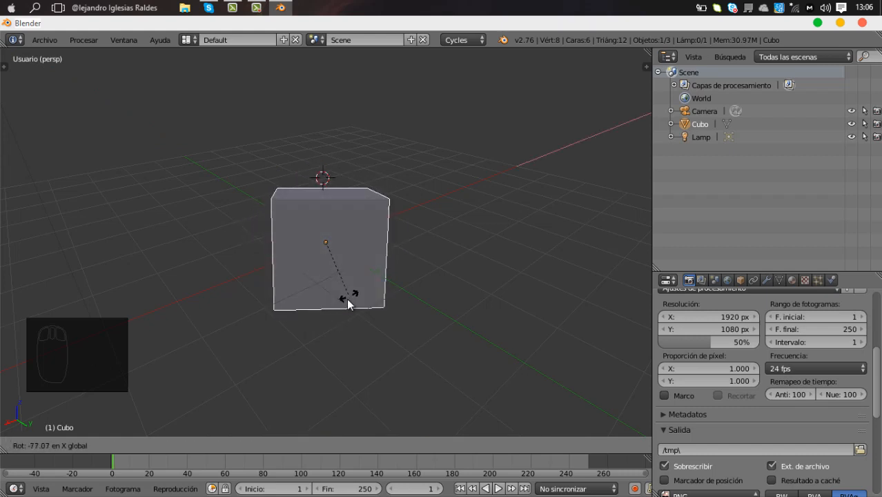
{"action": "right_click", "coordinate": [246, 235]}
{"action": "key", "text": "r"}
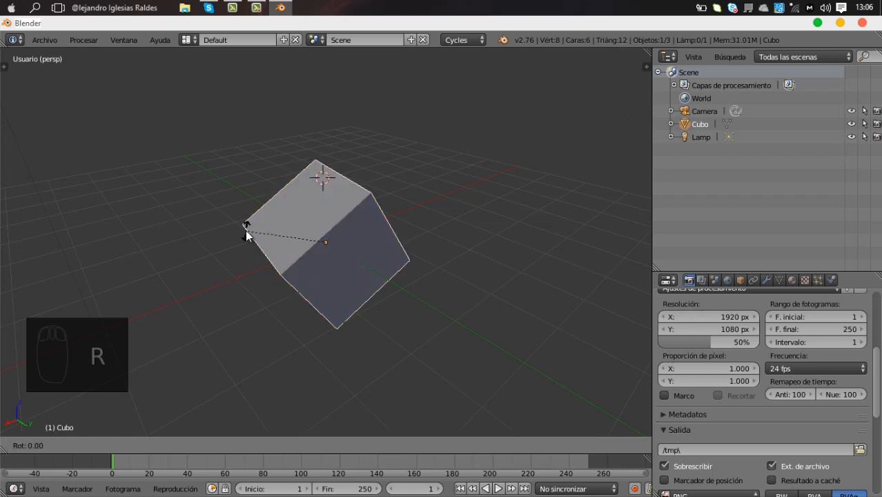
{"action": "key", "text": "z"}
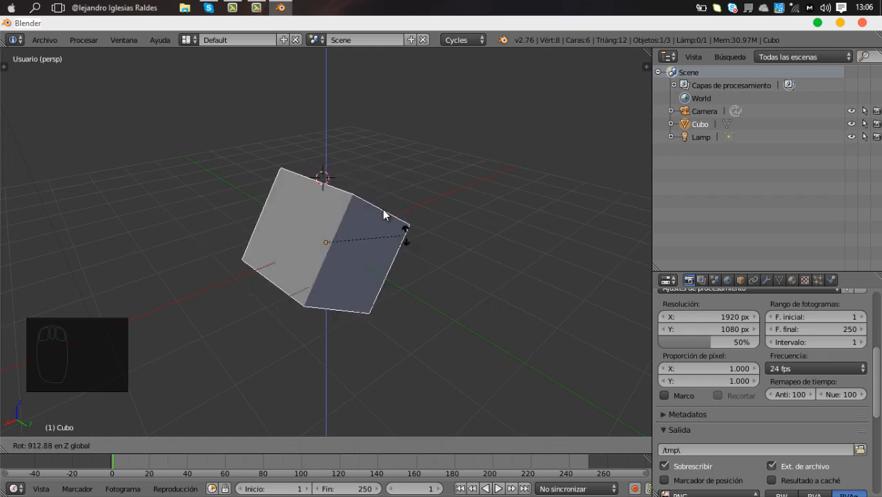
{"action": "right_click", "coordinate": [325, 287]}
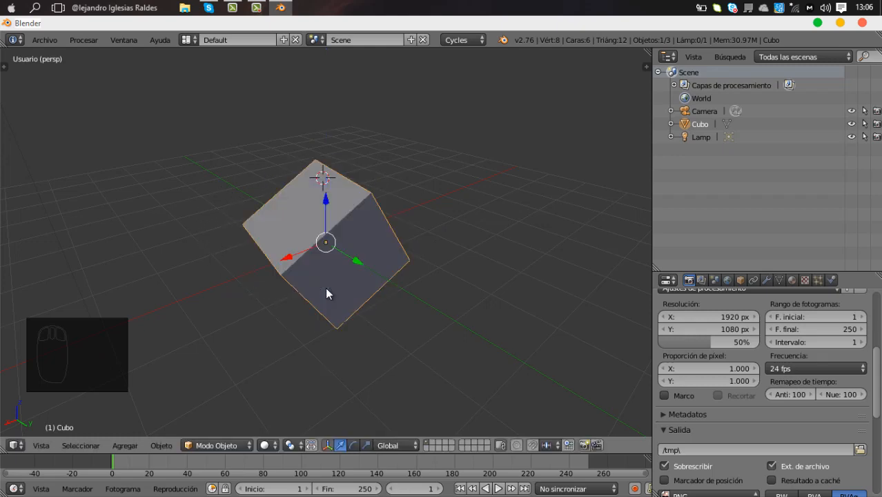
- Undo all of the cube's manipulator rotations to restore its original orientation
{"action": "key", "text": "ctrl+z"}
{"action": "key", "text": "ctrl+z"}
{"action": "key", "text": "ctrl+z"}
{"action": "key", "text": "ctrl+z"}
{"action": "key", "text": "ctrl+z"}
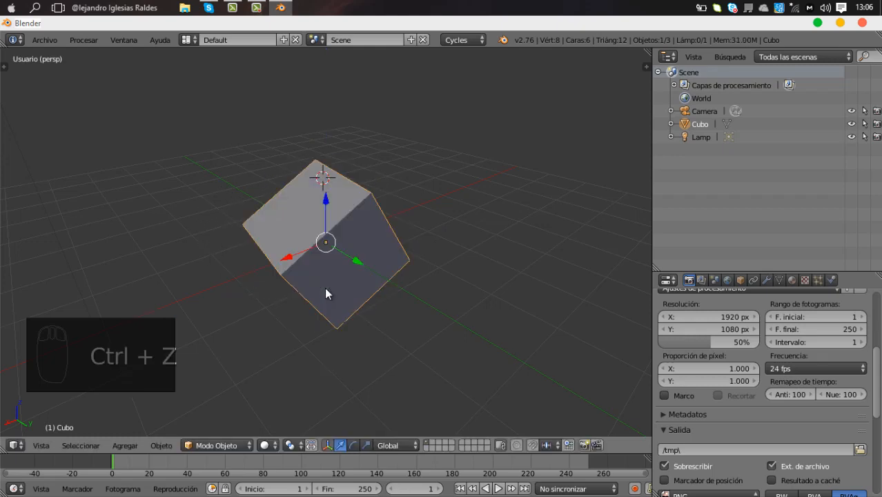
{"action": "key", "text": "ctrl+z"}
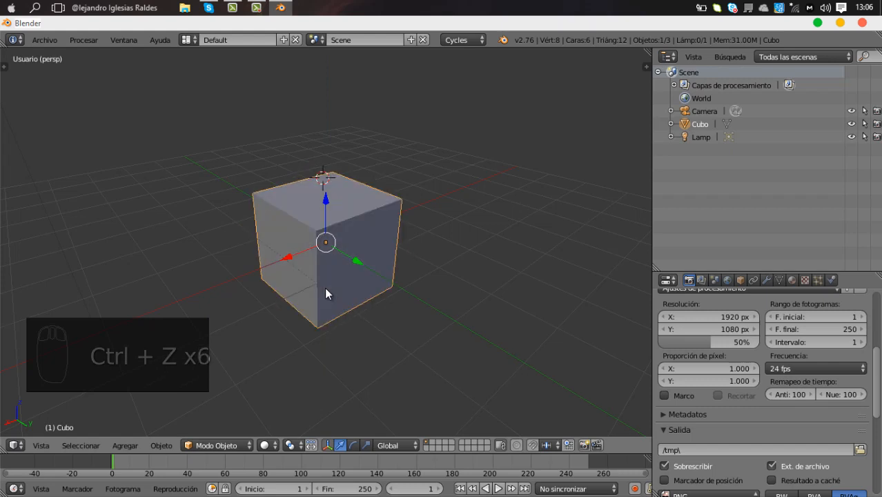
- Toggle between the translate and rotate manipulators, leaving the rotate manipulator active on the cube
{"action": "left_click", "coordinate": [353, 445]}
{"action": "left_click", "coordinate": [341, 446]}
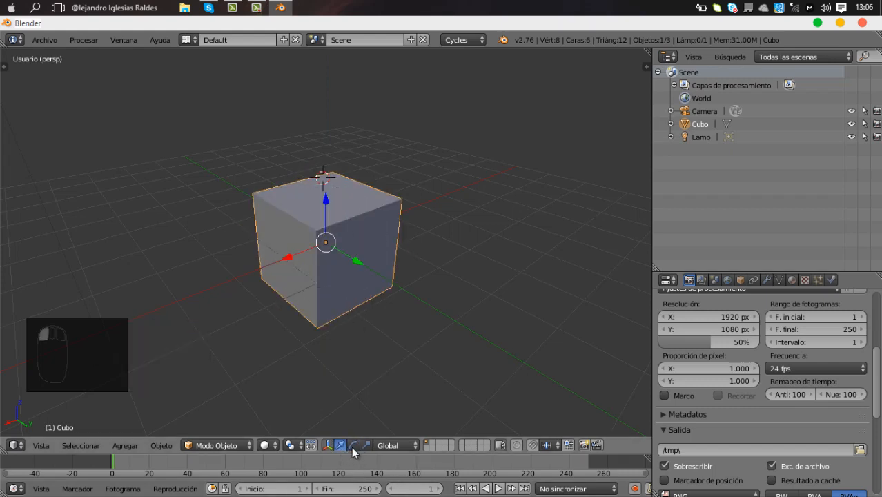
{"action": "left_click", "coordinate": [353, 446]}
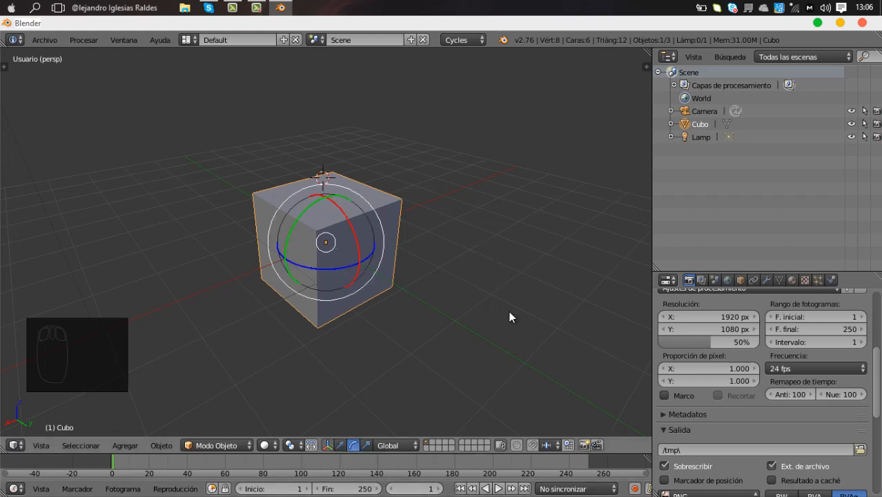
- Activate the scale manipulator on the cube and switch to the top view
{"action": "left_click", "coordinate": [367, 445]}
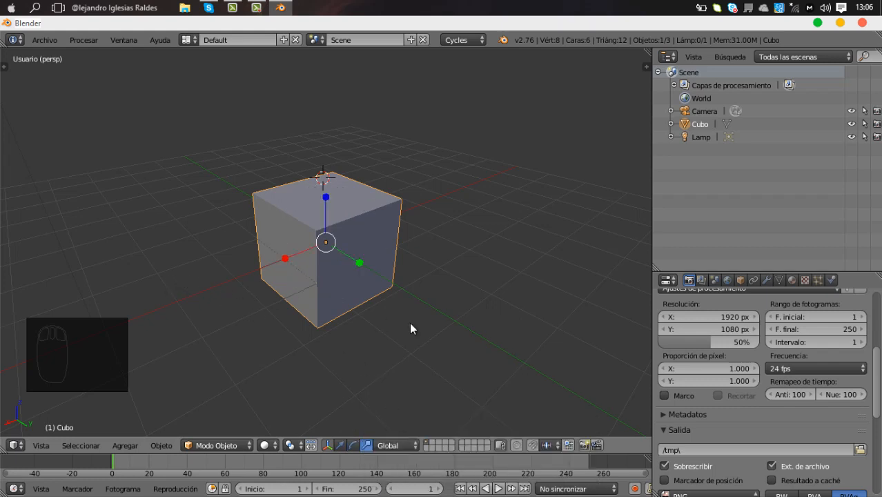
{"action": "scroll", "coordinate": [410, 328], "scroll_direction": "up", "scroll_amount": 2}
{"action": "scroll", "coordinate": [382, 310], "scroll_direction": "down", "scroll_amount": 2}
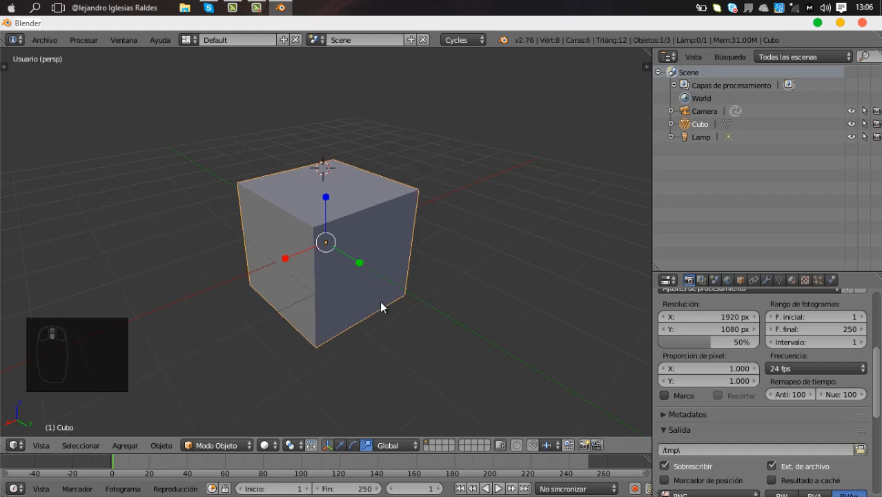
{"action": "scroll", "coordinate": [369, 290], "scroll_direction": "down", "scroll_amount": 2}
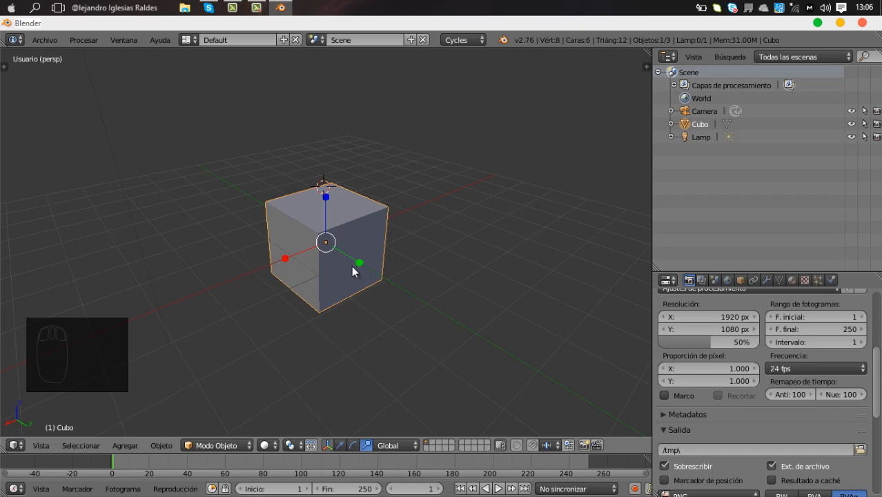
{"action": "middle_click_drag", "start_coordinate": [352, 265], "coordinate": [268, 277]}
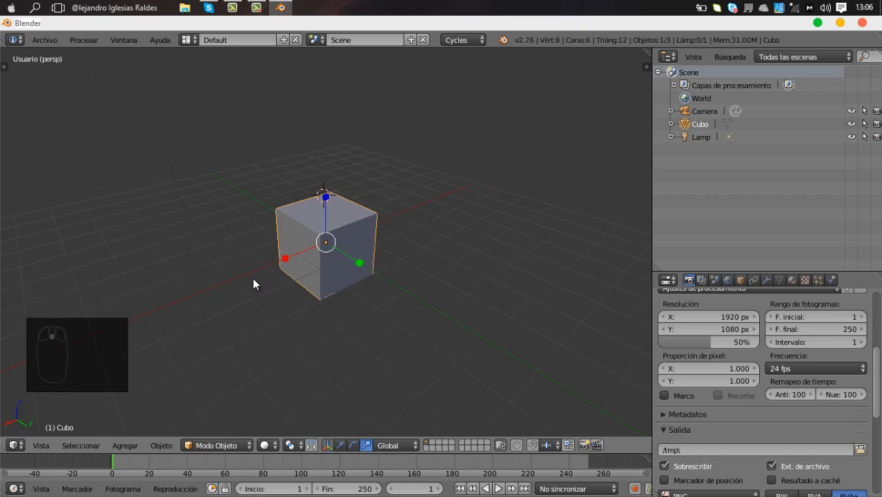
{"action": "key", "text": "KP_7"}
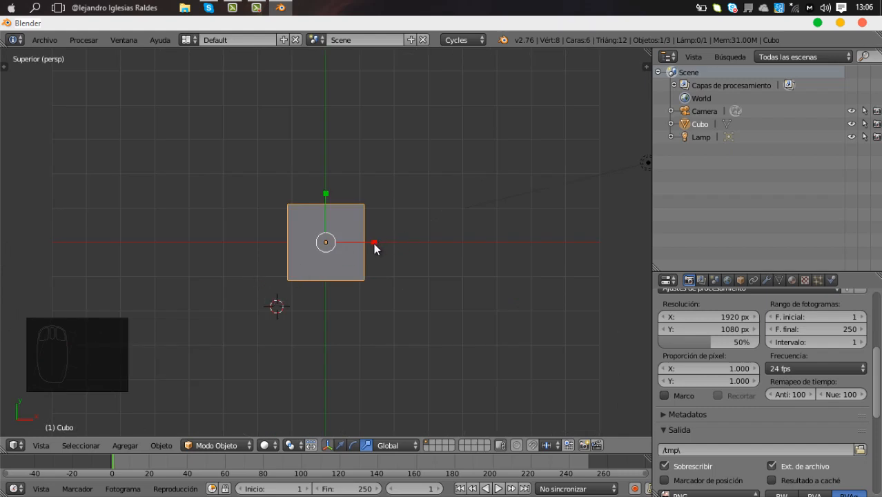
- Try the scale manipulator on the cube along the global X, Y and Z axes, undoing the first X stretch
{"action": "left_click_drag", "start_coordinate": [373, 243], "coordinate": [416, 243]}
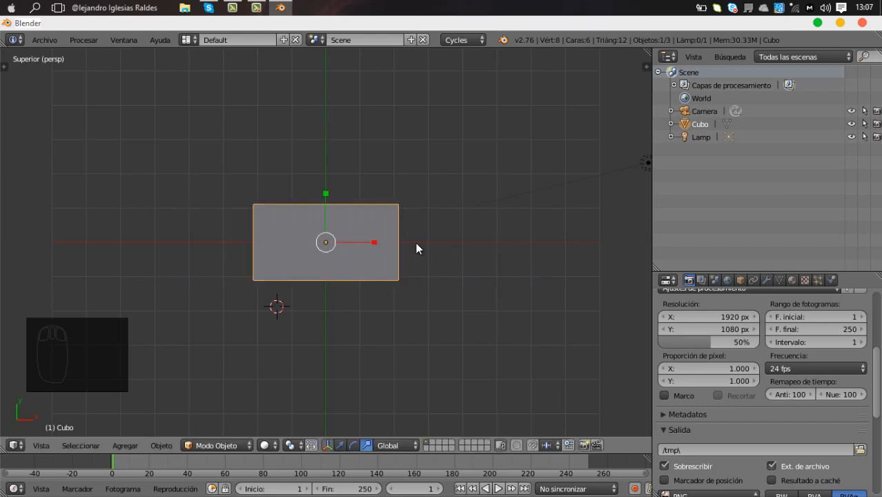
{"action": "key", "text": "ctrl+z"}
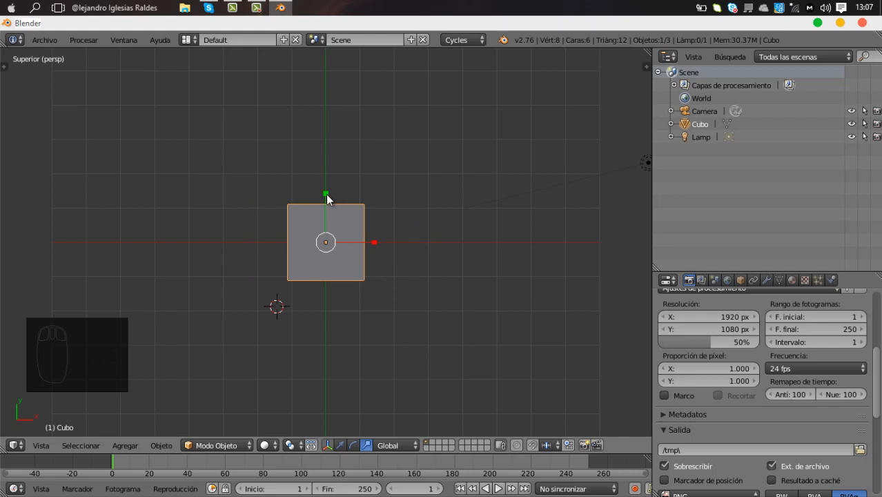
{"action": "left_click_drag", "start_coordinate": [327, 198], "coordinate": [470, 220]}
{"action": "middle_click_drag", "start_coordinate": [485, 235], "coordinate": [376, 227]}
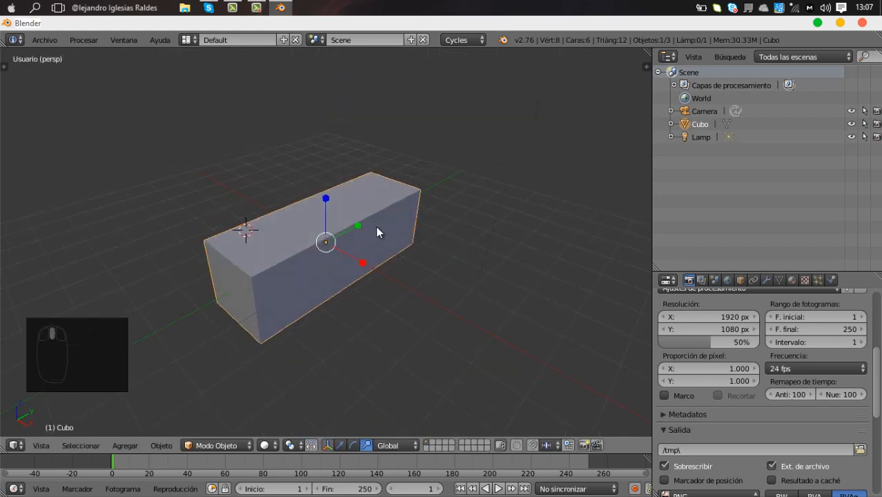
{"action": "mouse_move", "coordinate": [359, 225]}
{"action": "left_mouse_down"}
{"action": "mouse_move", "coordinate": [409, 196]}
{"action": "mouse_move", "coordinate": [357, 225]}
{"action": "left_mouse_up"}
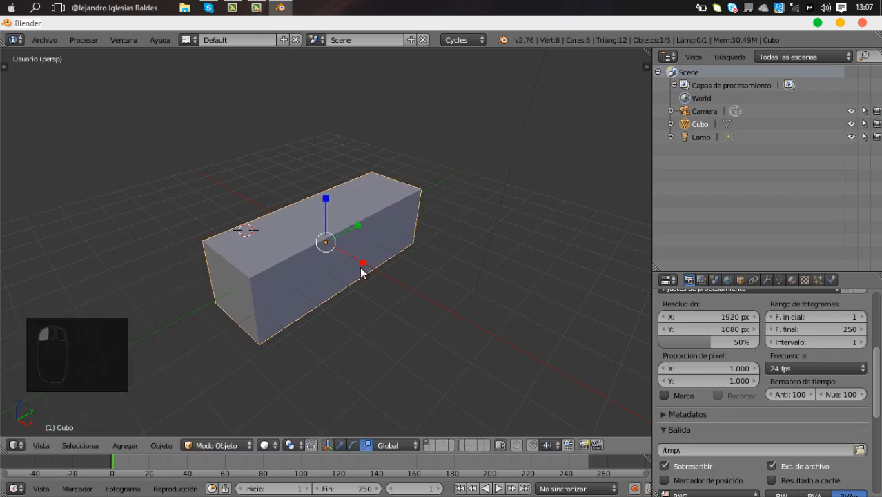
{"action": "mouse_move", "coordinate": [362, 263]}
{"action": "left_mouse_down"}
{"action": "mouse_move", "coordinate": [397, 271]}
{"action": "mouse_move", "coordinate": [376, 264]}
{"action": "left_mouse_up"}
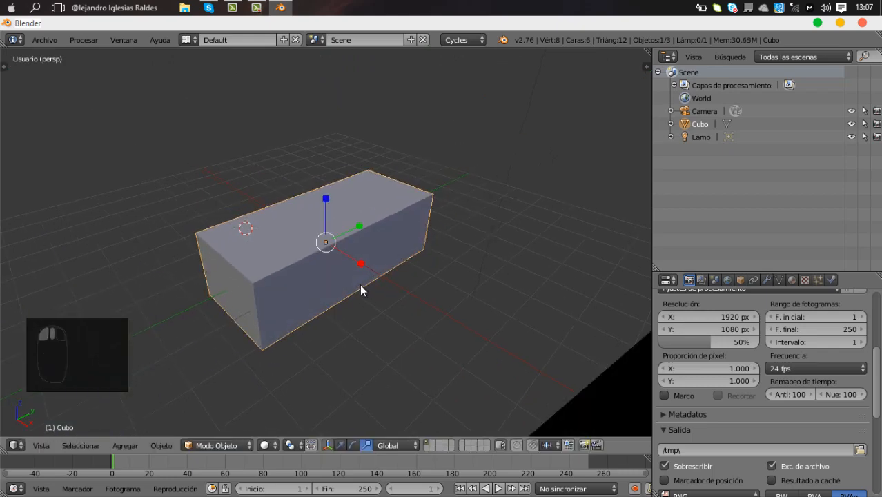
{"action": "middle_click_drag", "start_coordinate": [360, 285], "coordinate": [398, 257]}
{"action": "left_click_drag", "start_coordinate": [322, 201], "coordinate": [357, 169]}
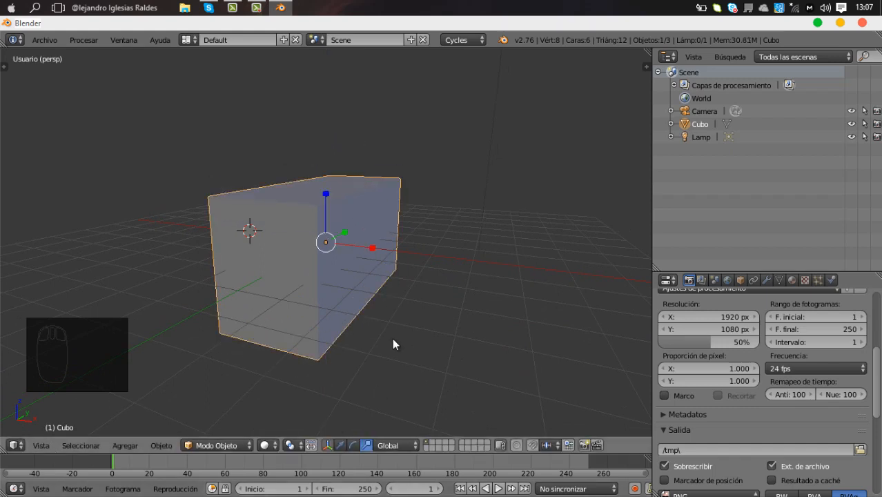
- Undo all of the cube's scaling and keep undoing past the point where the cube was added
{"action": "key", "text": "ctrl+z"}
{"action": "key", "text": "ctrl+z"}
{"action": "key", "text": "ctrl+z"}
{"action": "key", "text": "ctrl+z"}
{"action": "key", "text": "ctrl+z"}
{"action": "key", "text": "ctrl+z"}
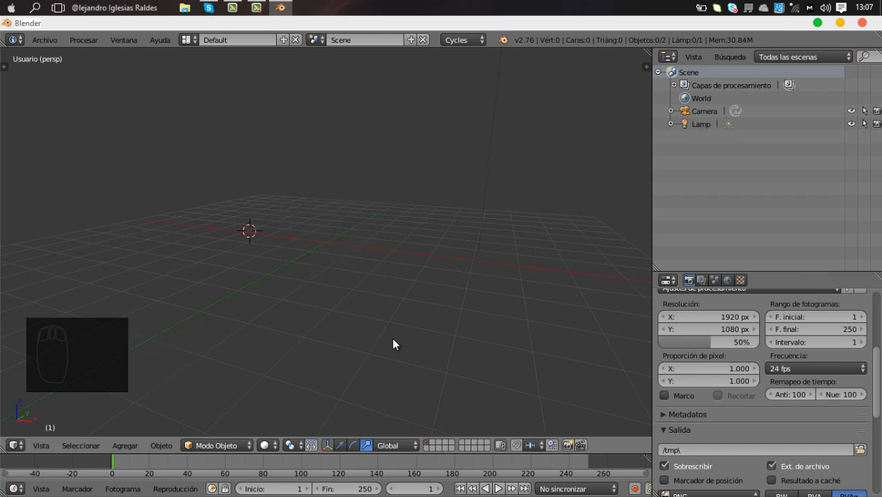
- Add a new cube mesh at the 3D cursor and orbit around it
{"action": "key", "text": "shift+a"}
{"action": "mouse_move", "coordinate": [373, 297]}
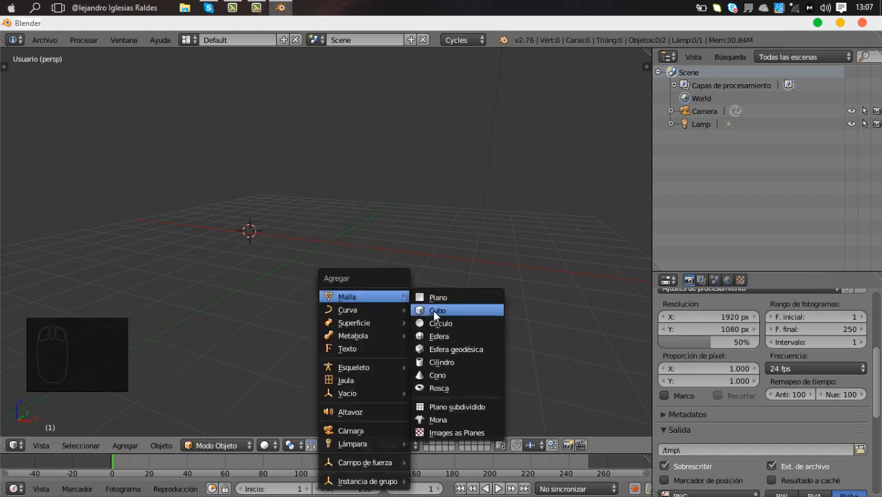
{"action": "left_click", "coordinate": [435, 311]}
{"action": "middle_click_drag", "start_coordinate": [269, 247], "coordinate": [297, 306]}
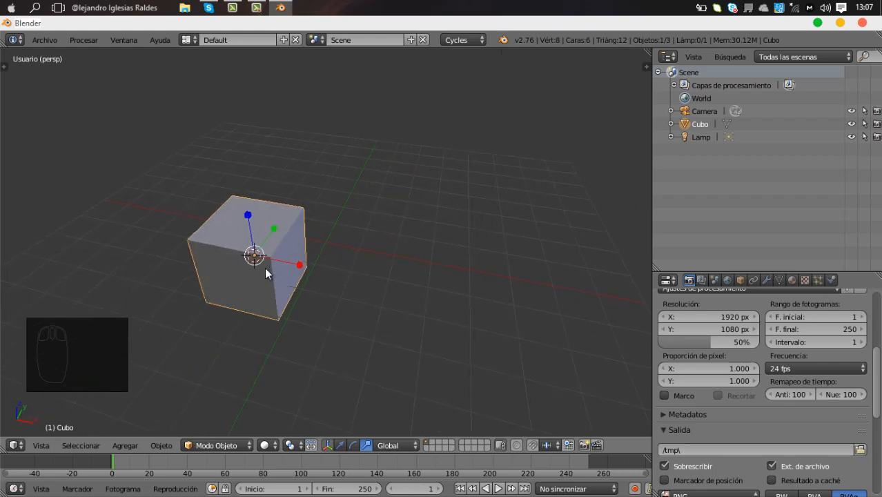
{"action": "middle_click_drag", "start_coordinate": [221, 296], "coordinate": [322, 276]}
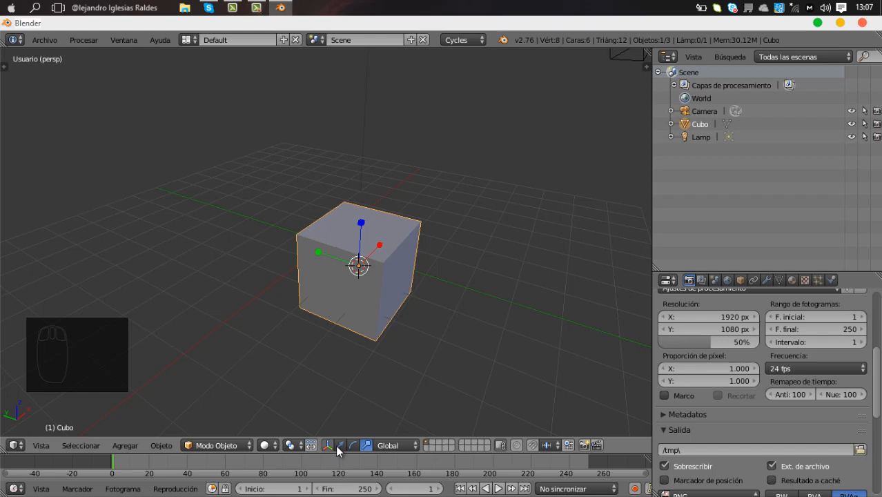
- Try the Scale command on the cube along the global X, Y and Z axes in turn, cancelling each scaling
{"action": "key", "text": "s"}
{"action": "key", "text": "x"}
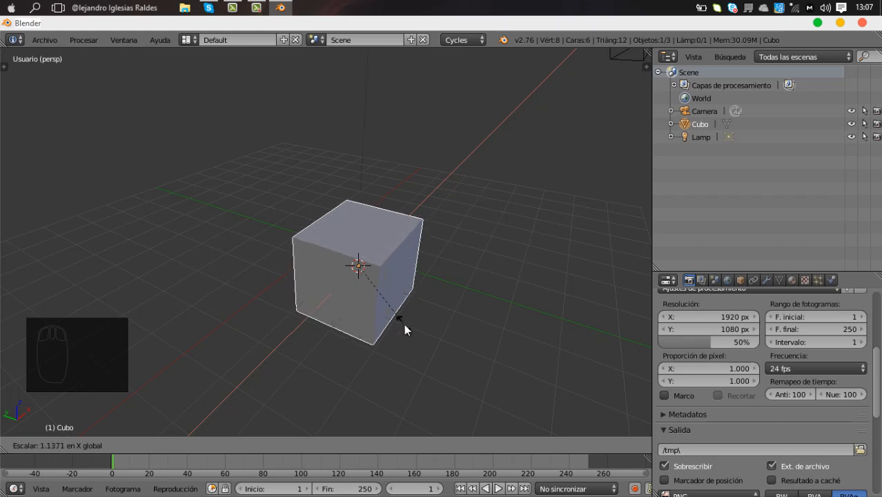
{"action": "left_click", "coordinate": [393, 315]}
{"action": "key", "text": "s"}
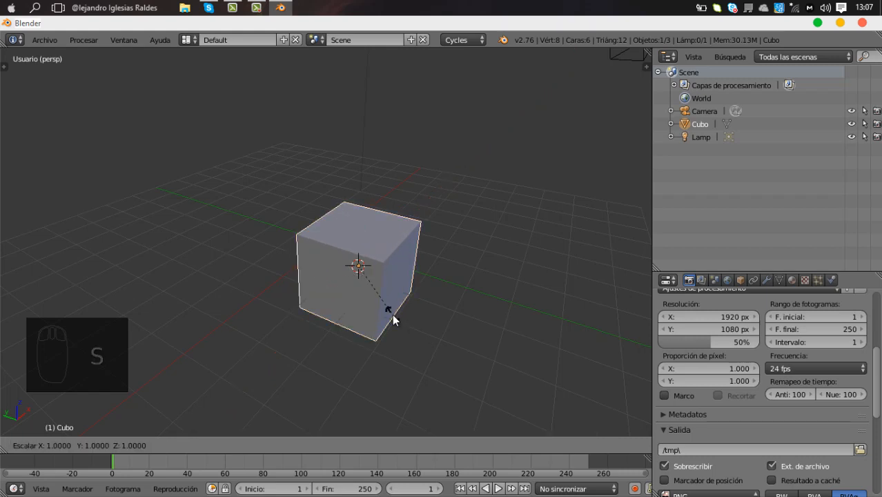
{"action": "key", "text": "y"}
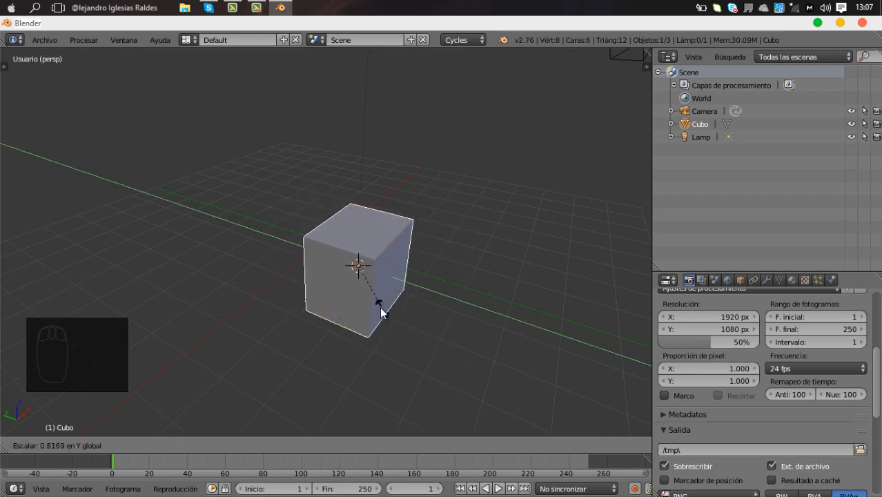
{"action": "right_click", "coordinate": [451, 339]}
{"action": "key", "text": "s"}
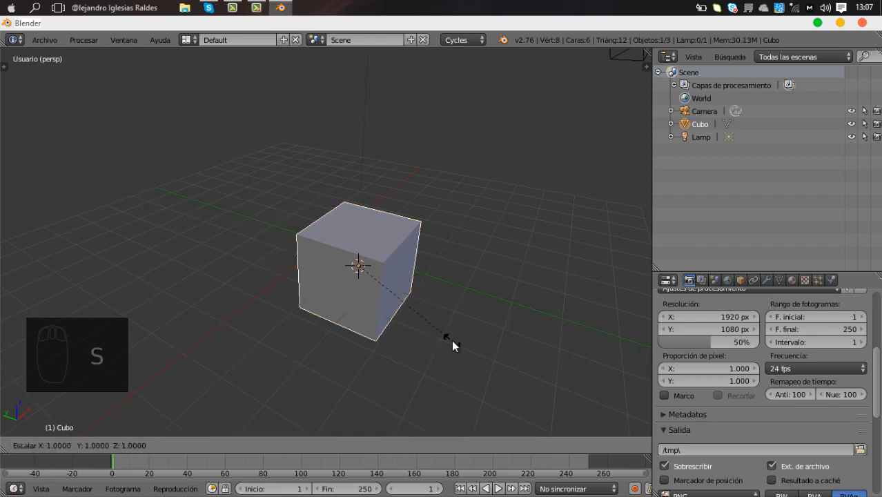
{"action": "key", "text": "z"}
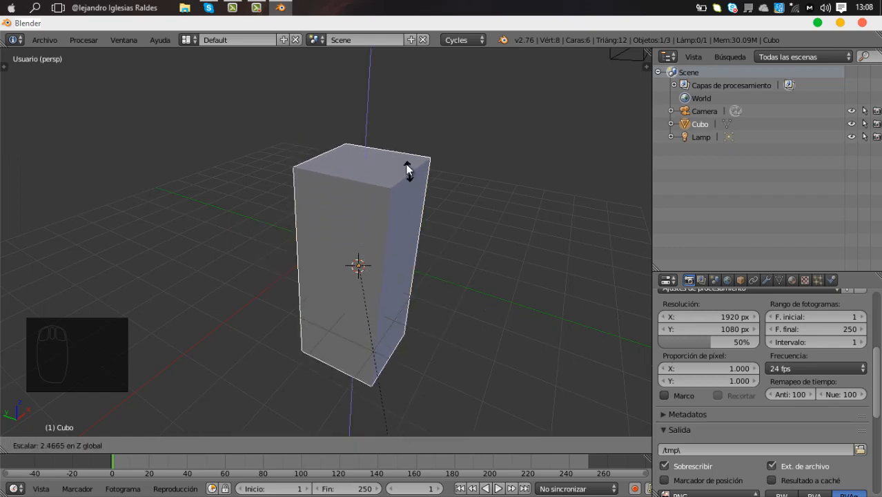
{"action": "right_click", "coordinate": [402, 194]}
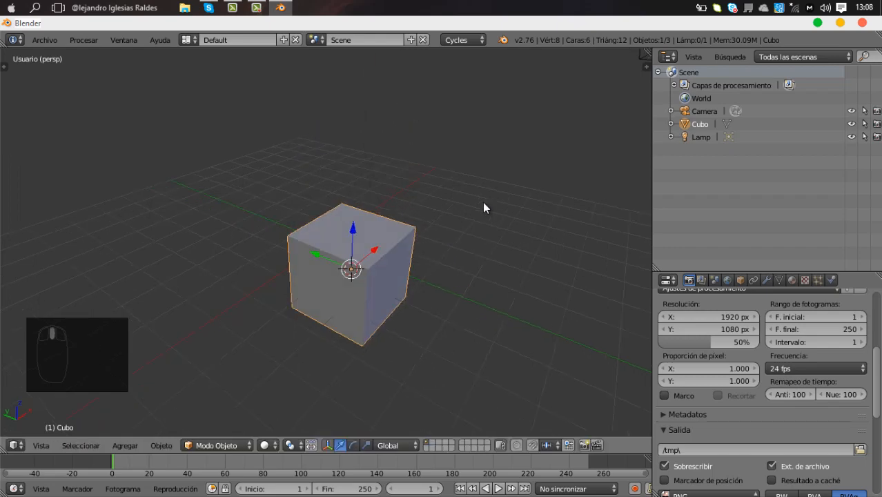
- Widen the 3D view by narrowing the outliner and properties area beside it
{"action": "middle_click_drag", "start_coordinate": [483, 202], "coordinate": [326, 225]}
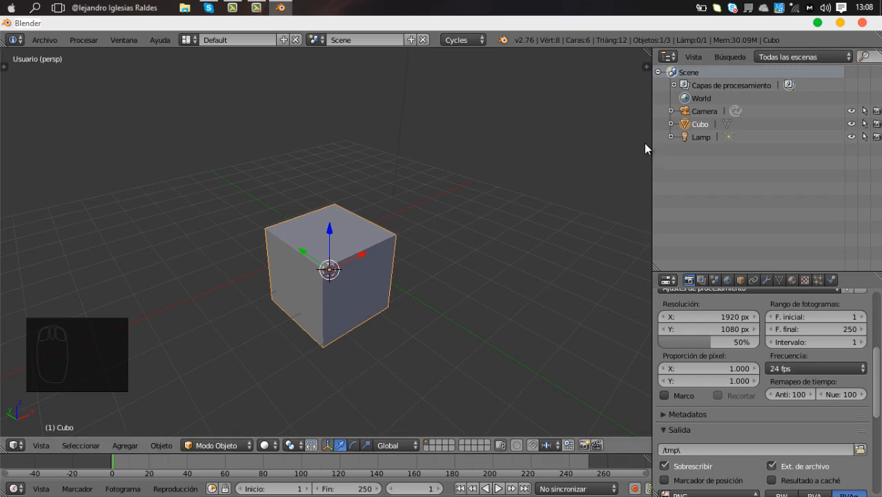
{"action": "left_click_drag", "start_coordinate": [654, 138], "coordinate": [699, 132]}
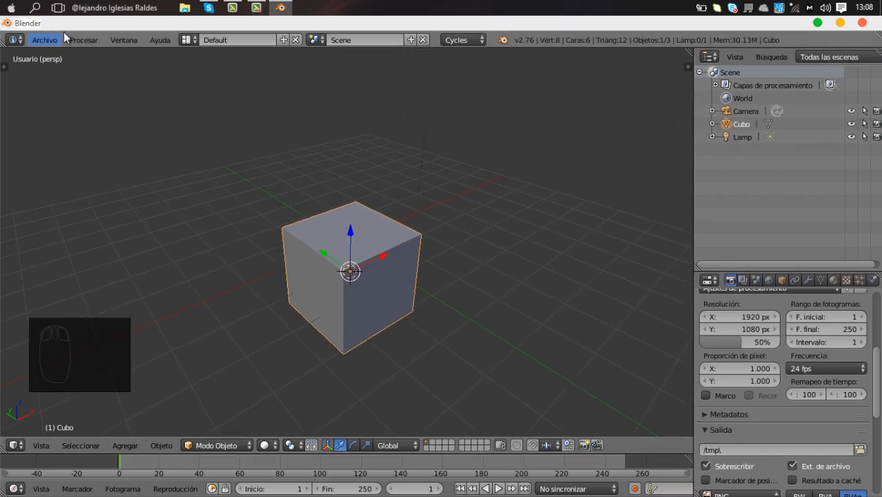
{"action": "middle_click_drag", "start_coordinate": [258, 243], "coordinate": [309, 230]}
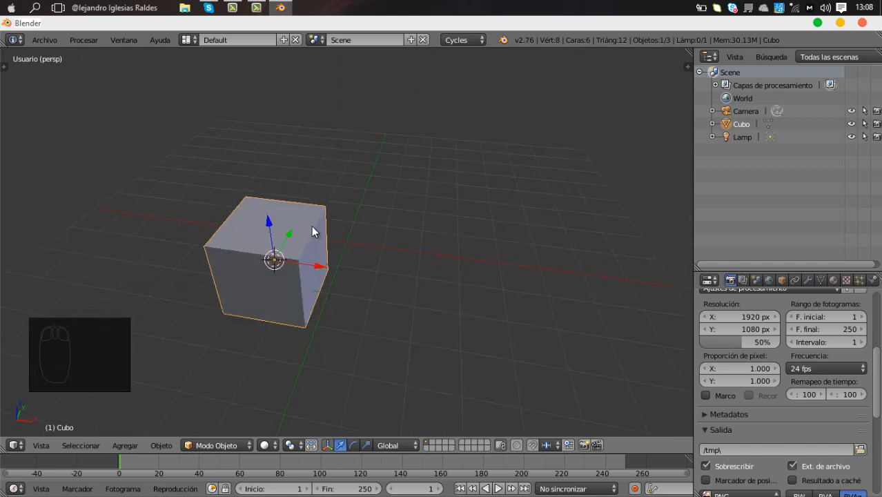